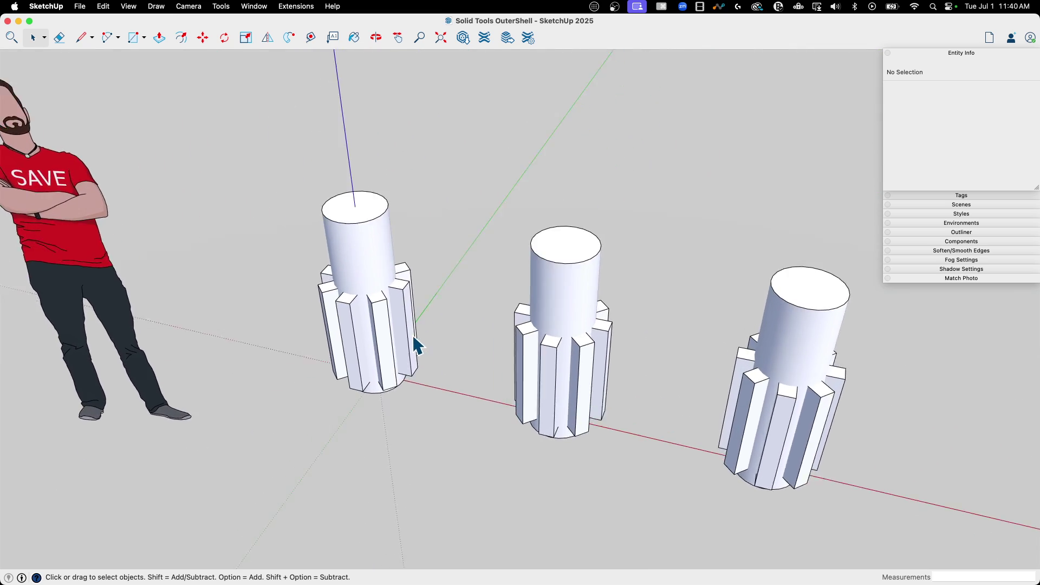
# - Select each of the three gear clusters and several individual fins to inspect them
pyautogui.click(412, 252)
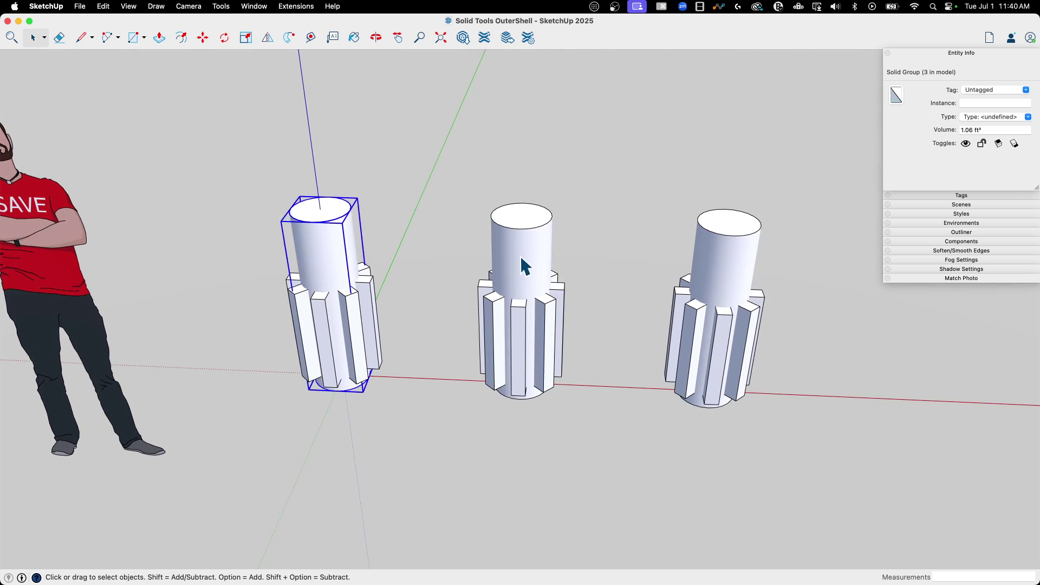
pyautogui.click(525, 262)
pyautogui.click(736, 262)
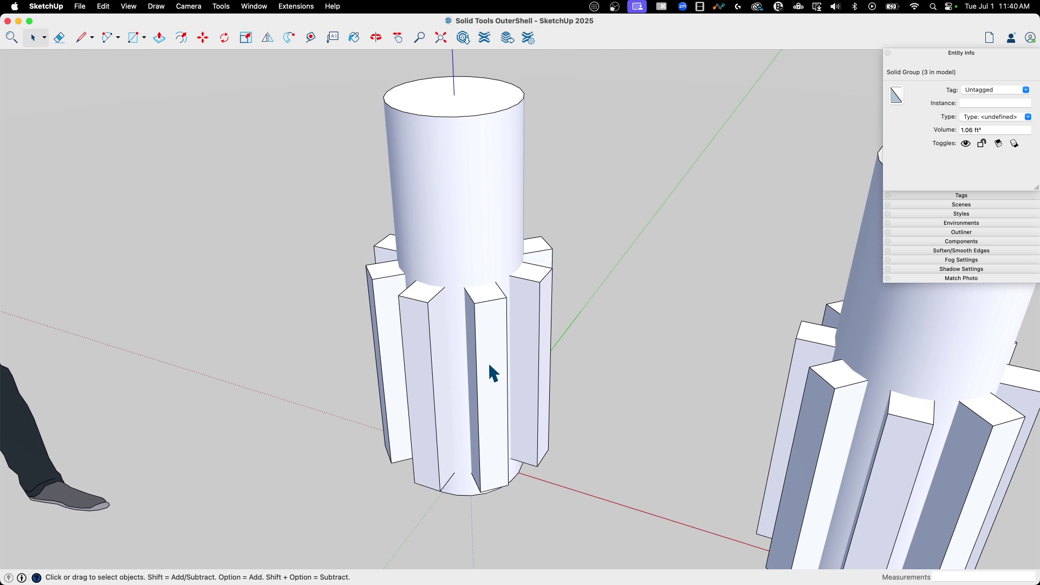
pyautogui.click(486, 362)
pyautogui.click(426, 353)
pyautogui.click(547, 292)
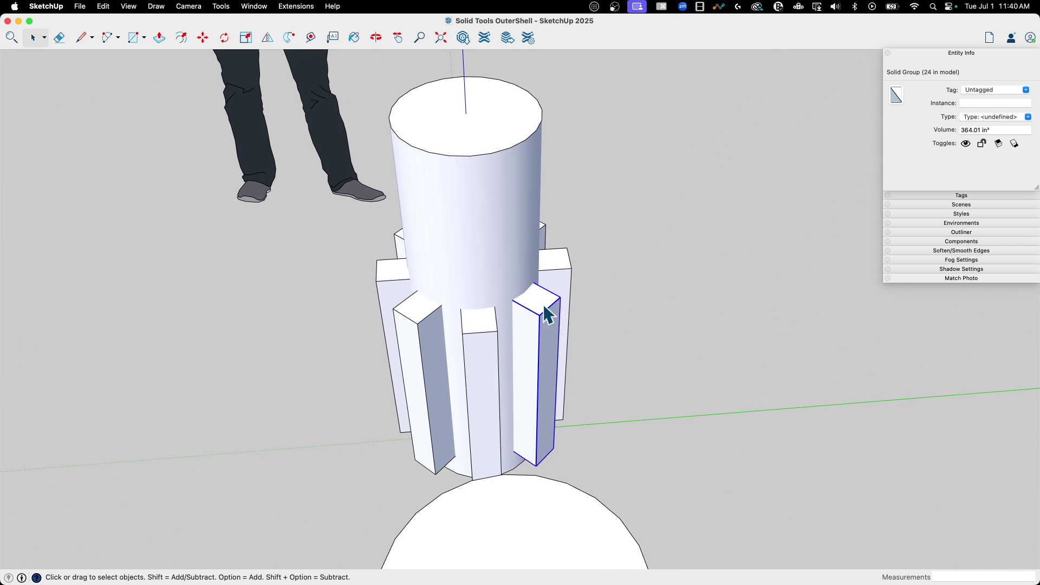
pyautogui.click(568, 238)
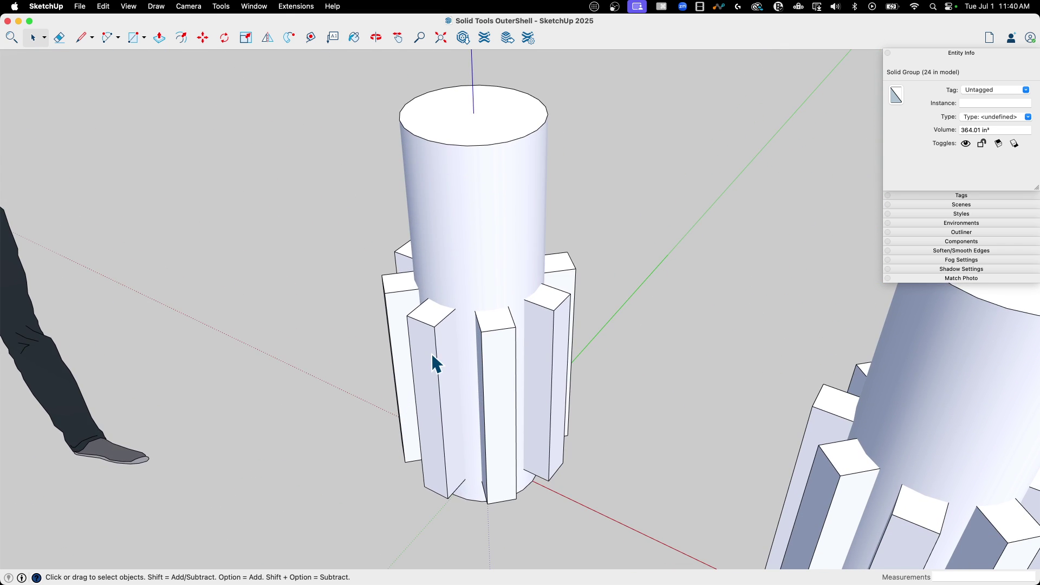
pyautogui.click(436, 360)
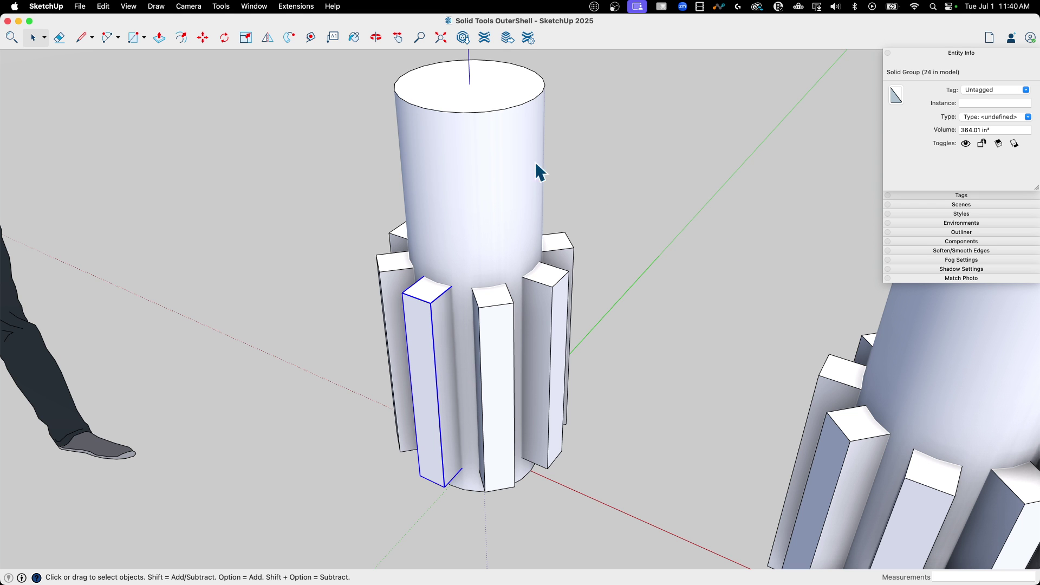
# - Open a fin group for editing and hide the rest of the model to isolate it
pyautogui.scroll(-5, 508, 208)
pyautogui.moveTo(557, 210); pyautogui.dragTo(595, 294, button='middle')
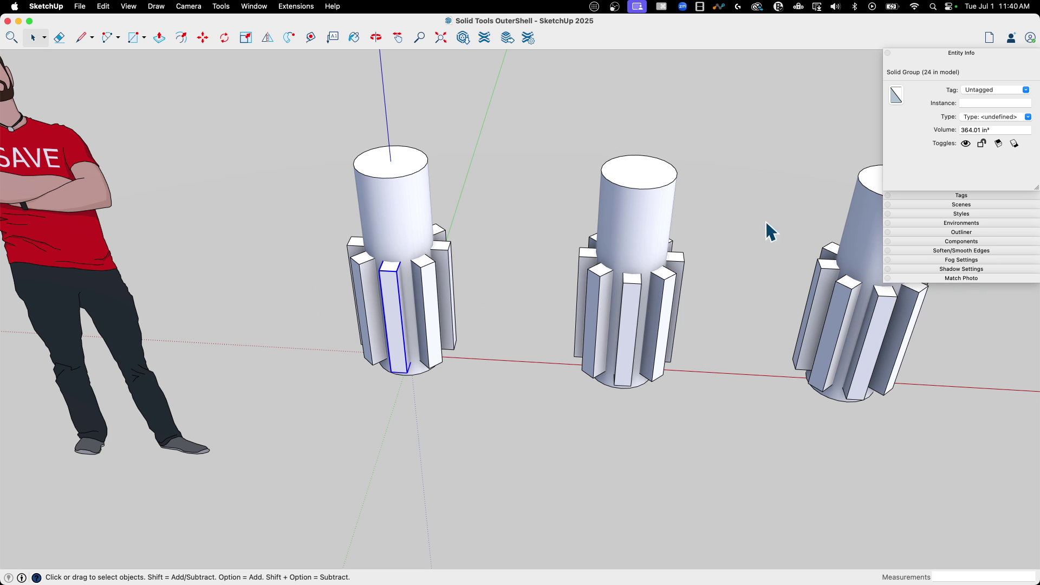
pyautogui.doubleClick(394, 295)
pyautogui.scroll(5, 383, 293)
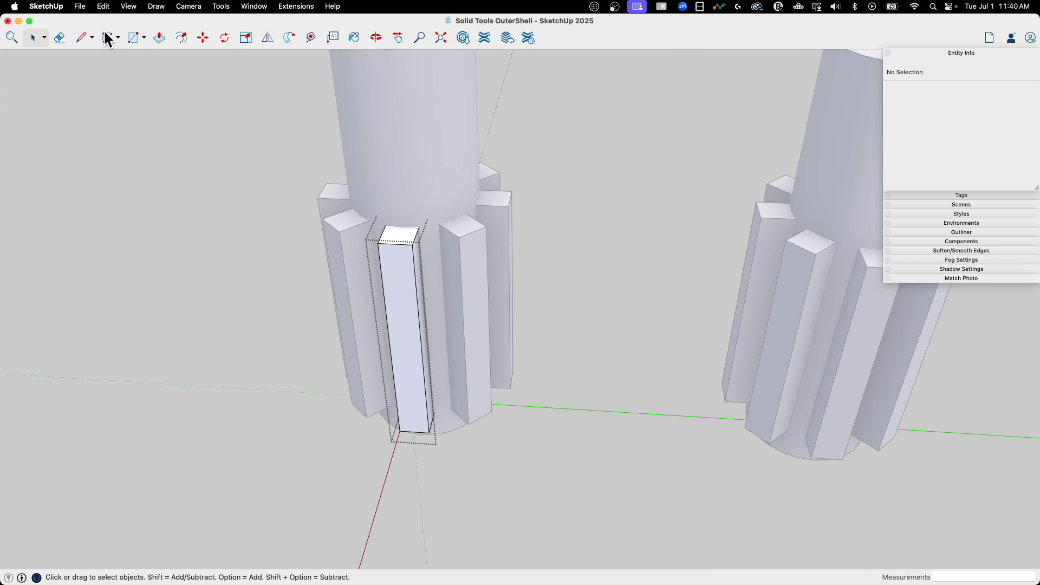
pyautogui.click(102, 6)
pyautogui.moveTo(128, 10)
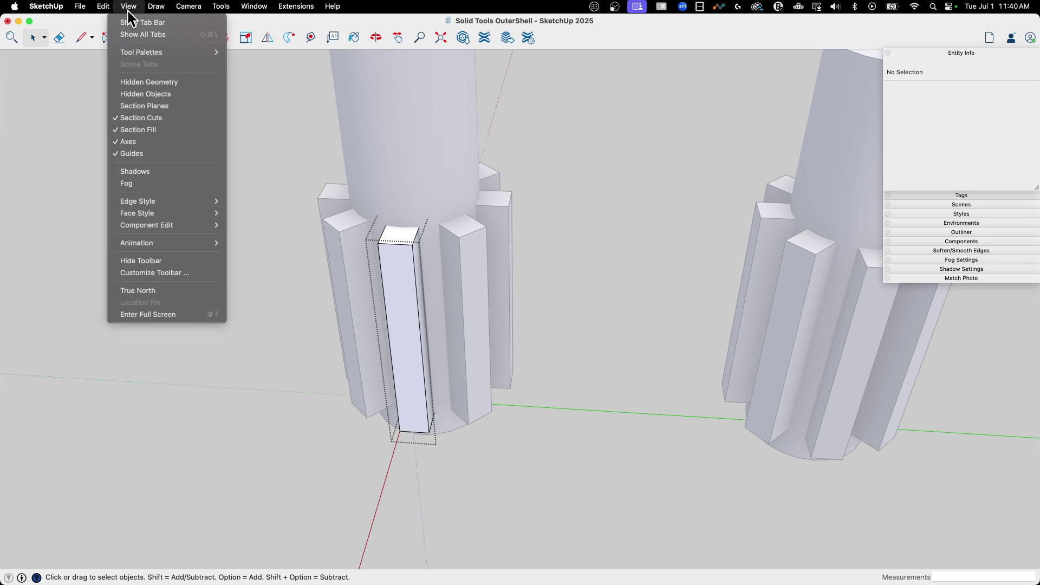
pyautogui.moveTo(146, 224)
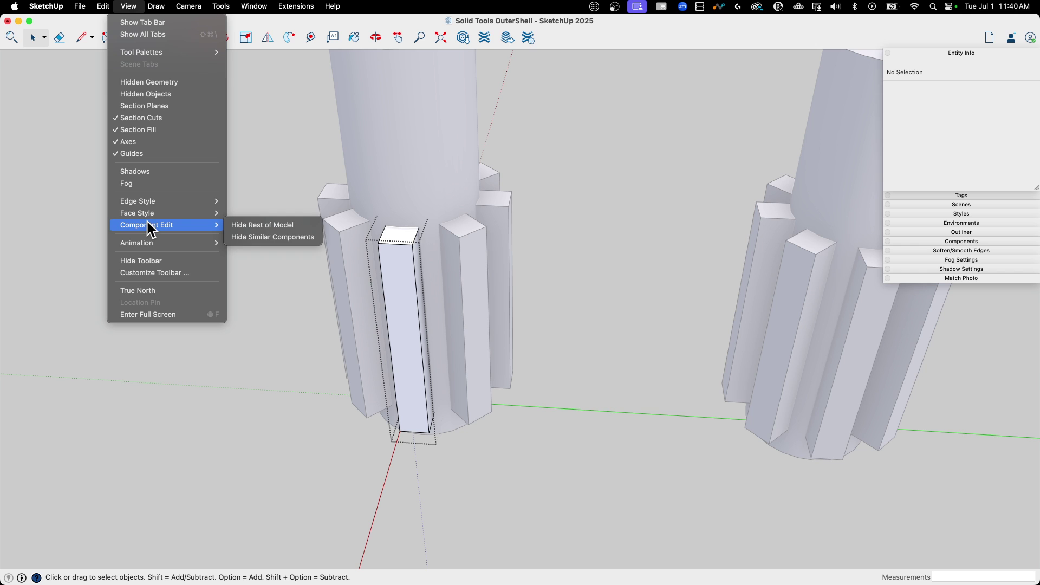
pyautogui.click(262, 224)
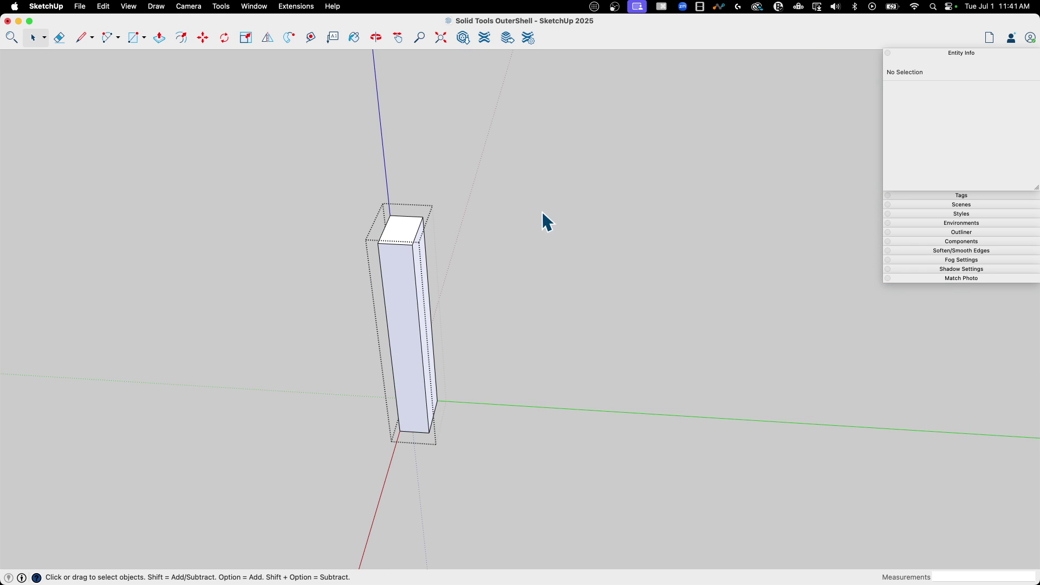
# - Orbit around the isolated fin, selecting one of its edges and its front face
pyautogui.moveTo(542, 212); pyautogui.dragTo(434, 193, button='middle')
pyautogui.click(434, 193)
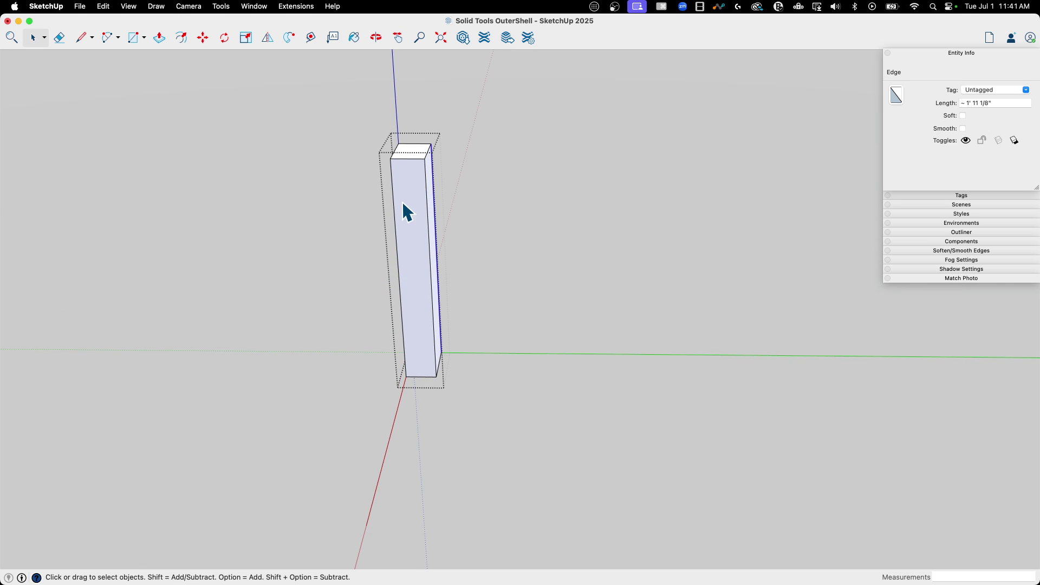
pyautogui.click(402, 202)
pyautogui.moveTo(259, 196); pyautogui.dragTo(444, 346, button='middle')
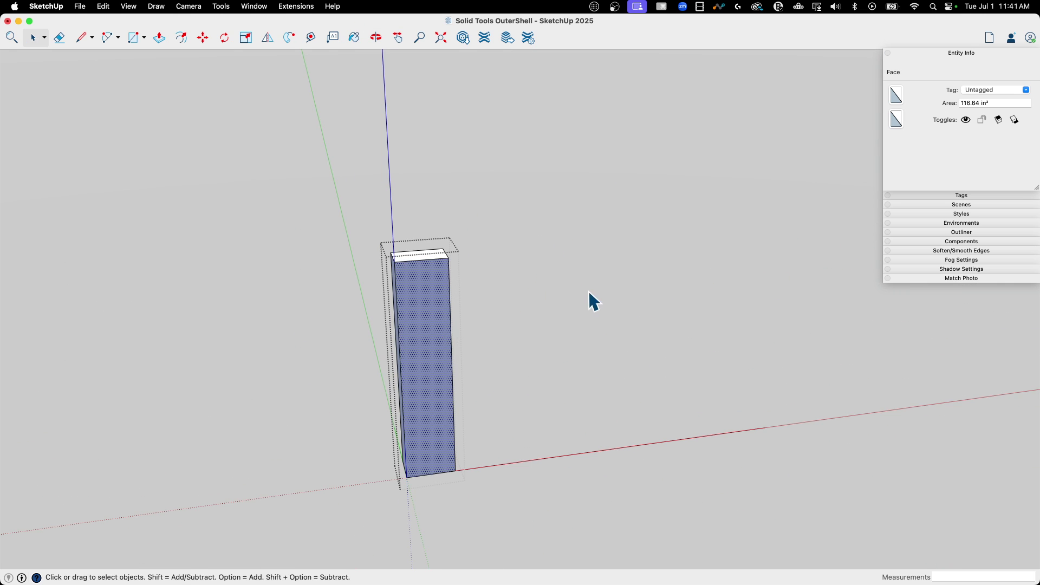
pyautogui.moveTo(590, 300); pyautogui.dragTo(352, 287, button='middle')
pyautogui.moveTo(552, 304); pyautogui.dragTo(328, 382, button='middle')
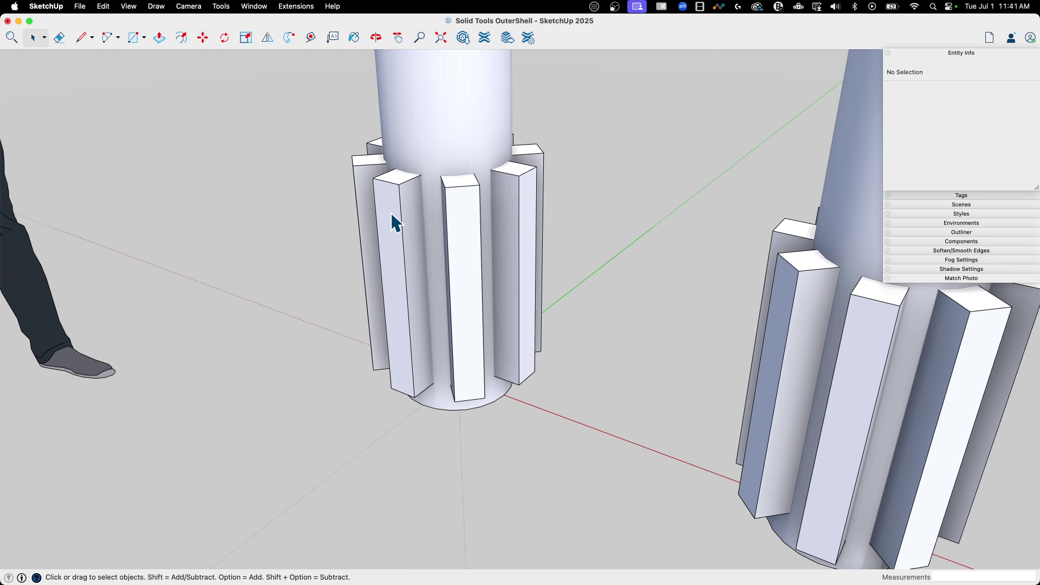
# - Select the whole left gear cluster, a 1.06 ft³ solid group
pyautogui.click(401, 198)
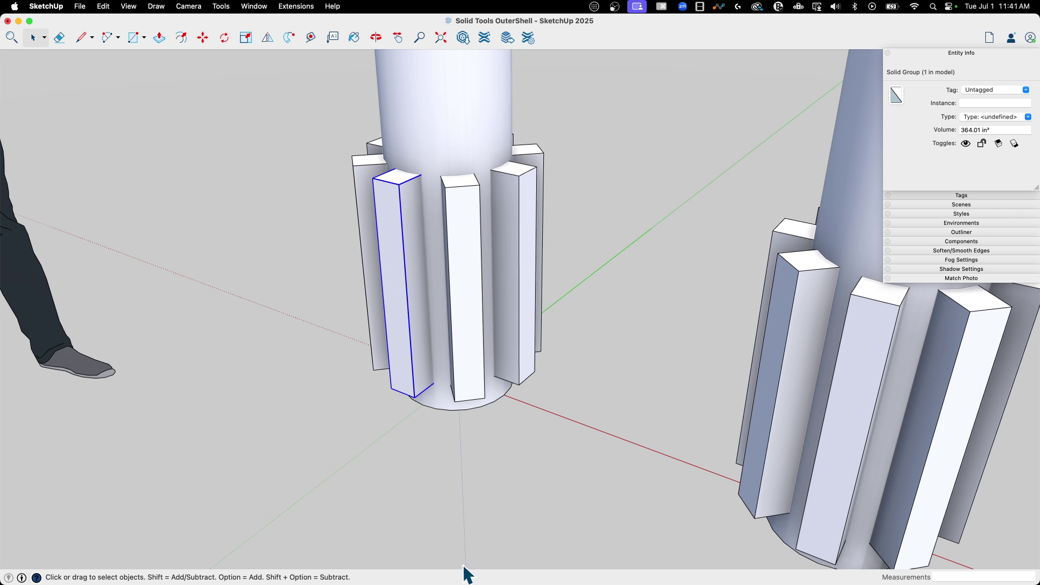
pyautogui.scroll(-5, 434, 404)
pyautogui.scroll(3, 433, 401)
pyautogui.click(429, 194)
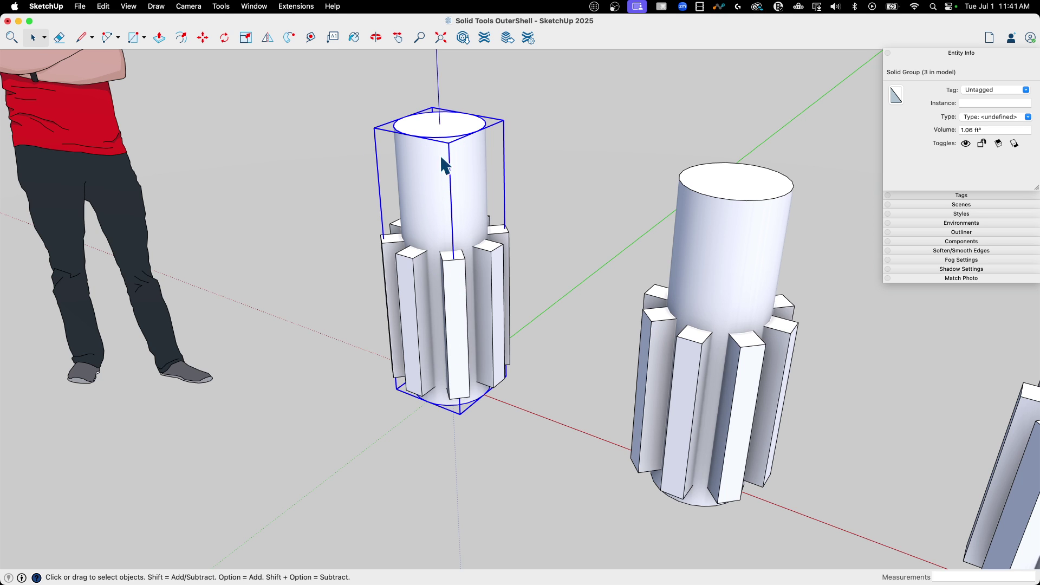
# - Show and dismiss the Tools menu, then orbit around the selected left cluster
pyautogui.click(221, 6)
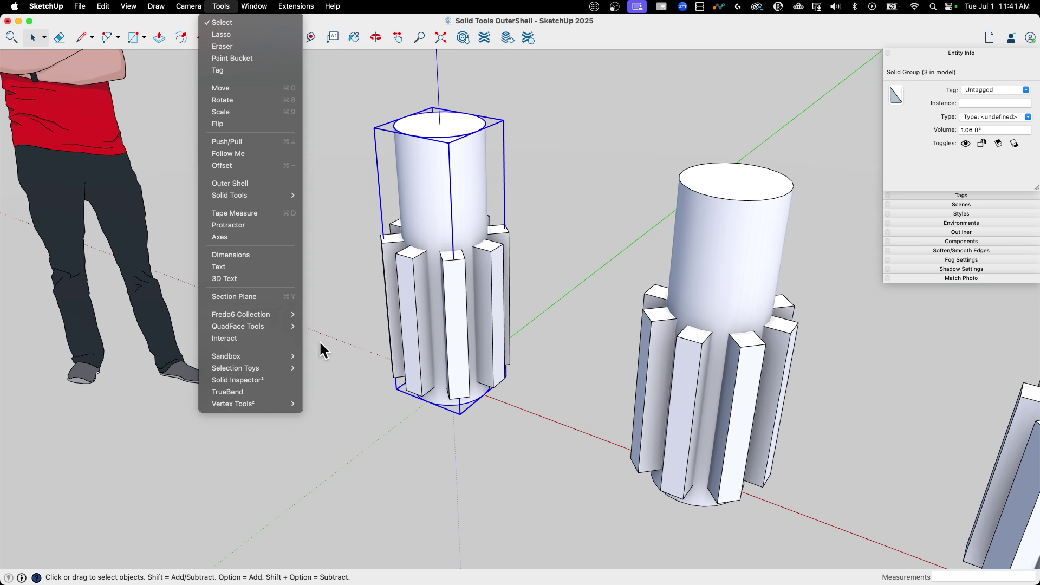
pyautogui.click(725, 115)
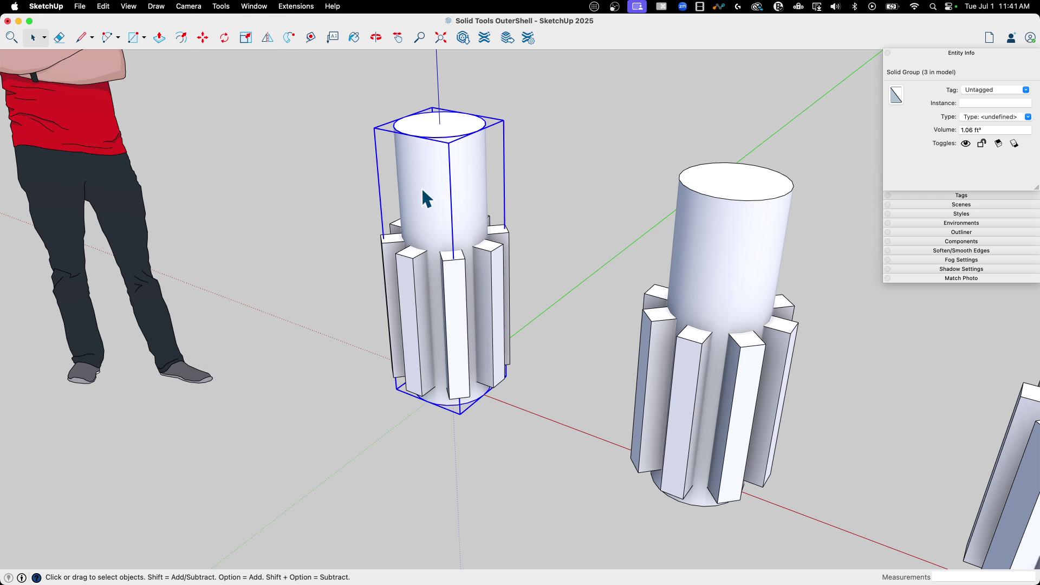
pyautogui.moveTo(303, 176); pyautogui.dragTo(347, 278, button='middle')
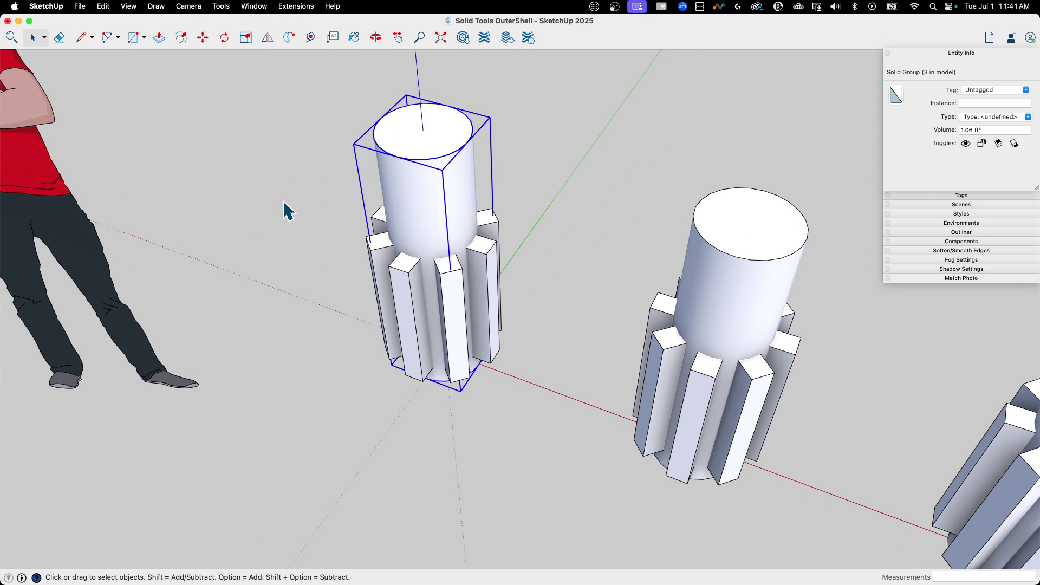
pyautogui.moveTo(269, 179); pyautogui.dragTo(353, 291, button='middle')
pyautogui.moveTo(344, 163); pyautogui.dragTo(411, 251, button='middle')
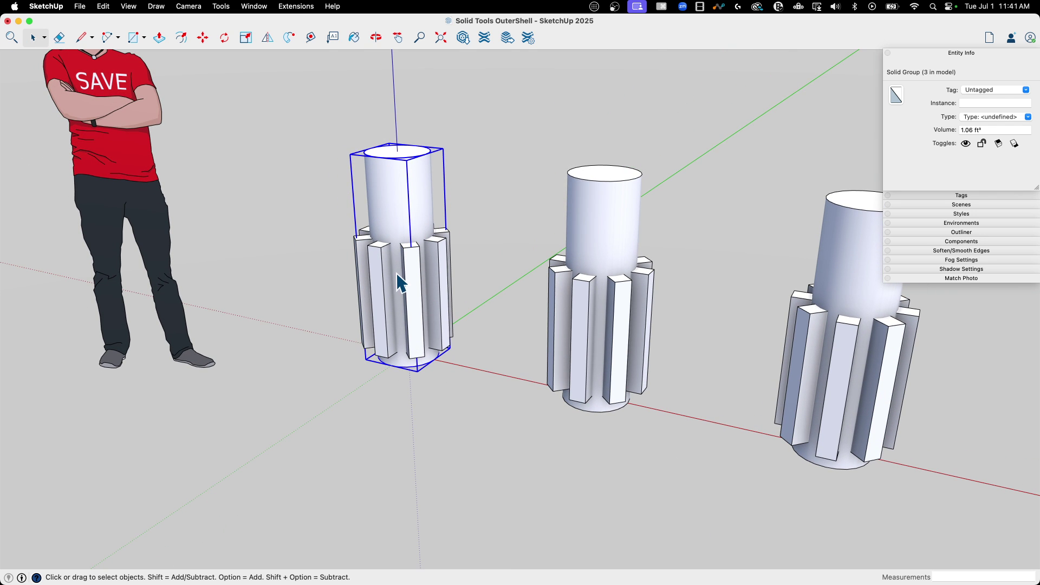
# - Enter the left cluster, pick its outer left 364.01 in³ fin, and zoom out
pyautogui.doubleClick(414, 273)
pyautogui.click(372, 270)
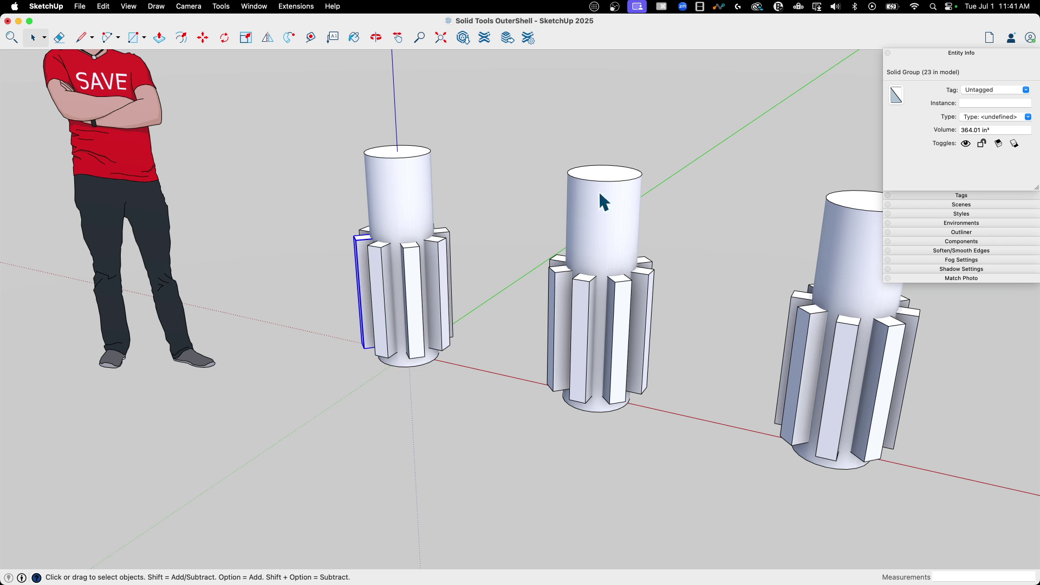
pyautogui.scroll(-3, 374, 367)
pyautogui.moveTo(376, 367); pyautogui.dragTo(354, 427, button='middle')
pyautogui.scroll(5, 707, 453)
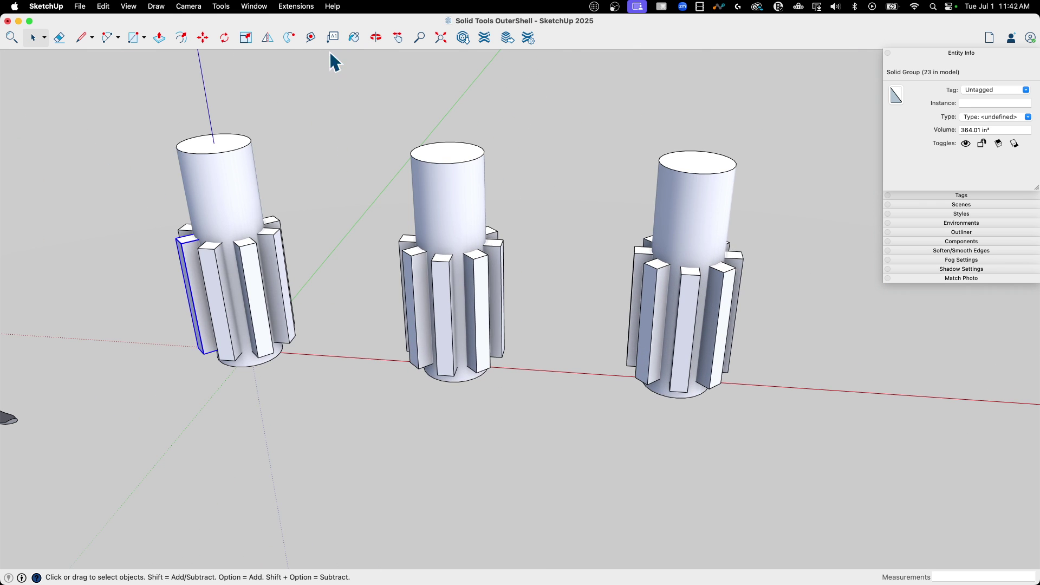
# - Display the Tools menu's Solid Tools submenu and point at Outer Shell
pyautogui.click(222, 7)
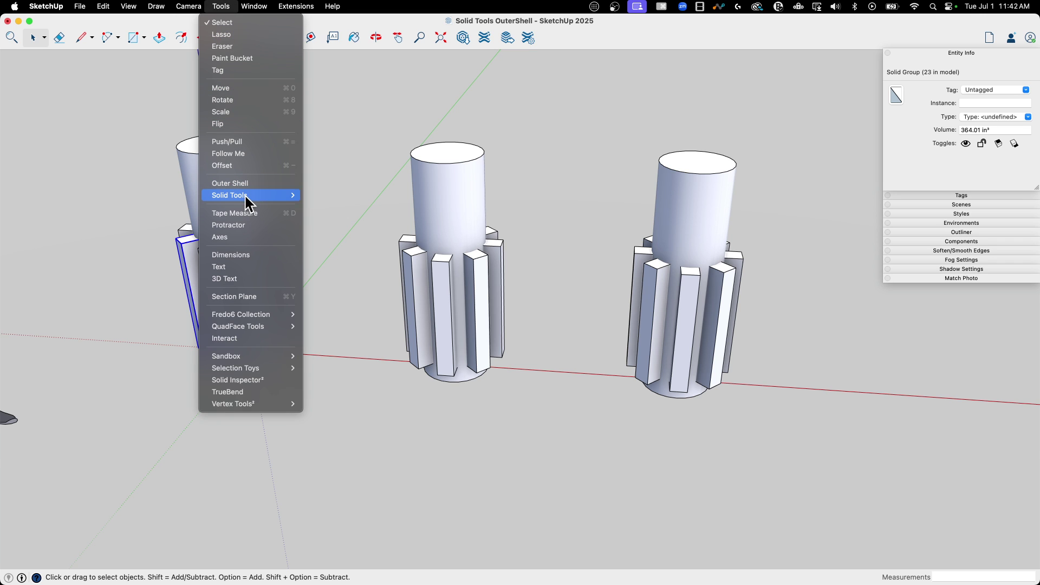
pyautogui.moveTo(245, 195)
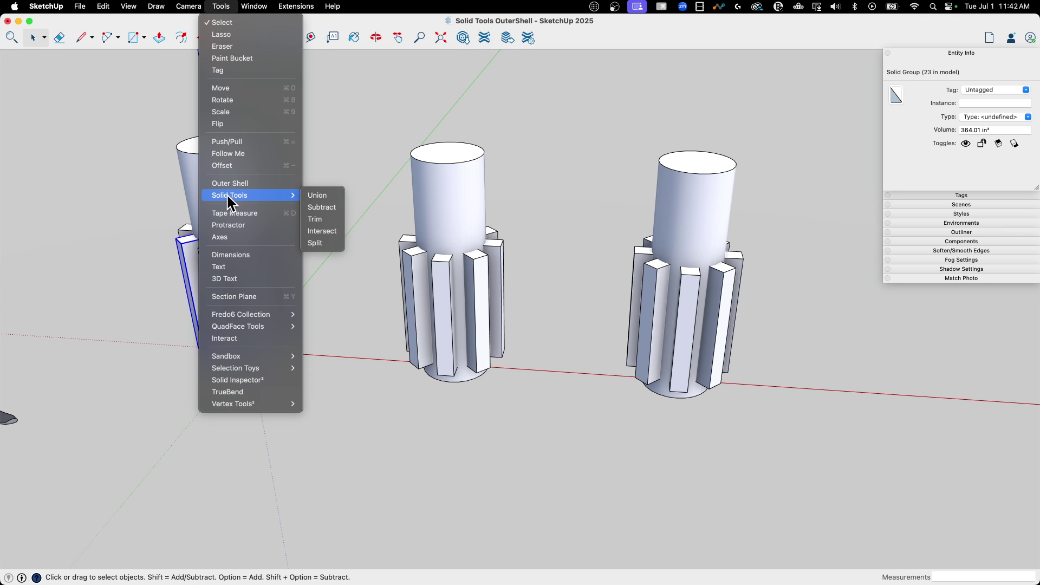
pyautogui.moveTo(212, 196)
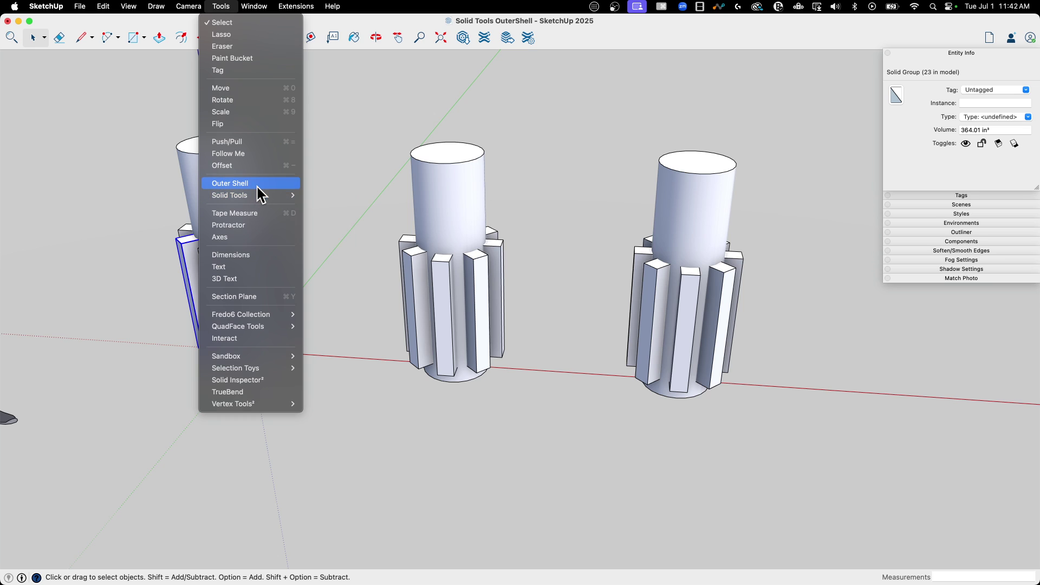
# - Select the middle gear's cylinder and individual teeth in turn to check their volumes
pyautogui.click(379, 295)
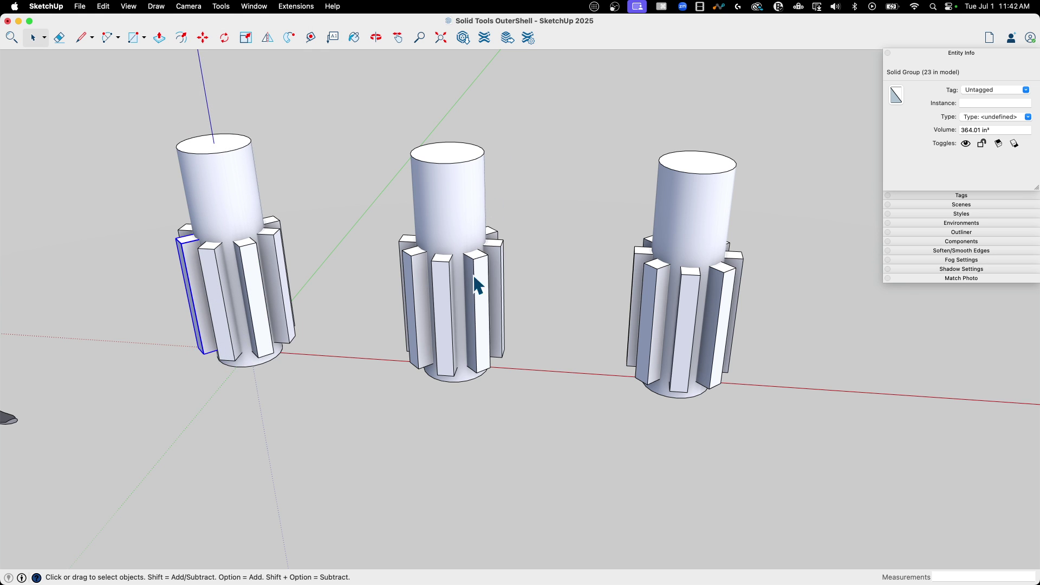
pyautogui.click(458, 279)
pyautogui.click(464, 216)
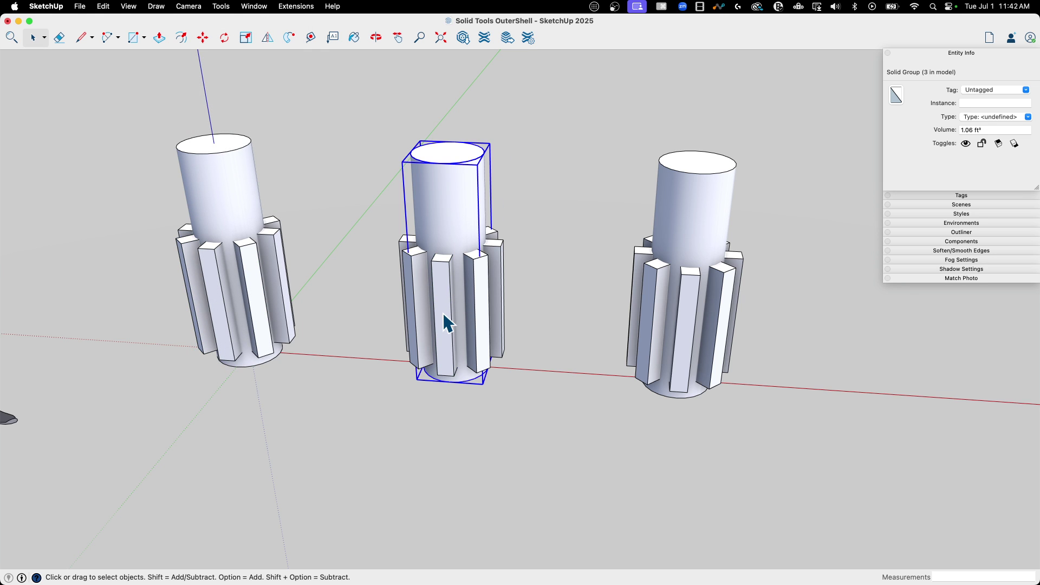
pyautogui.click(444, 313)
pyautogui.click(447, 215)
pyautogui.click(435, 297)
pyautogui.click(448, 233)
pyautogui.click(448, 275)
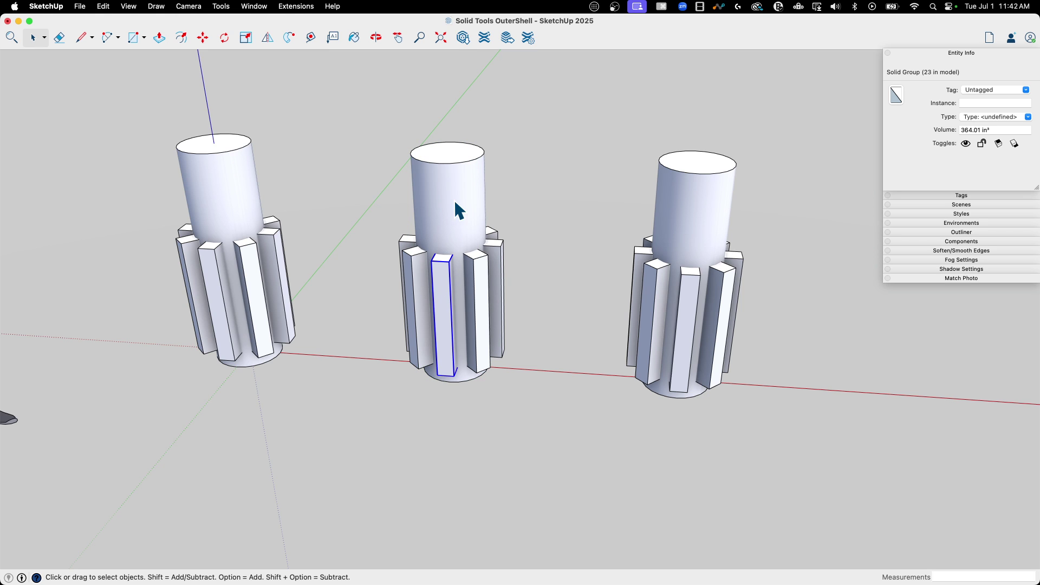
pyautogui.click(478, 263)
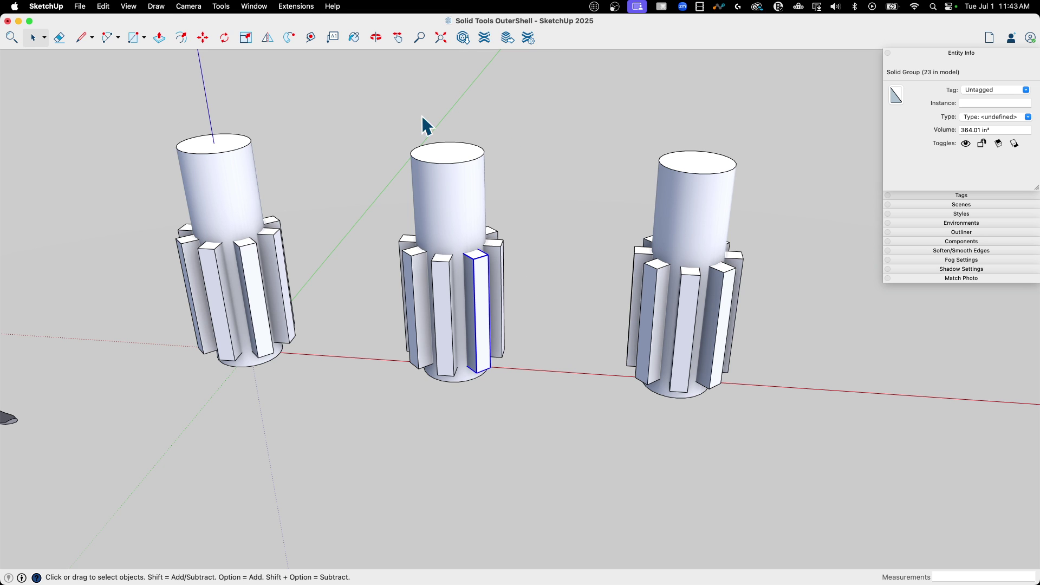
# - Box-select the middle gear's nine solids, Union them, and select the 2.38 ft³ result
pyautogui.moveTo(339, 105); pyautogui.dragTo(560, 423)
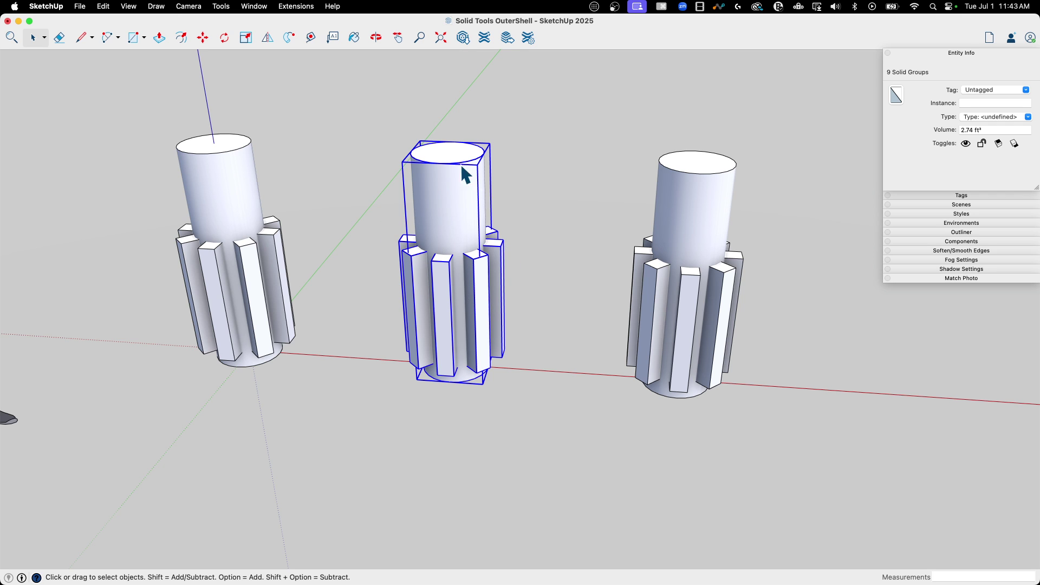
pyautogui.click(225, 8)
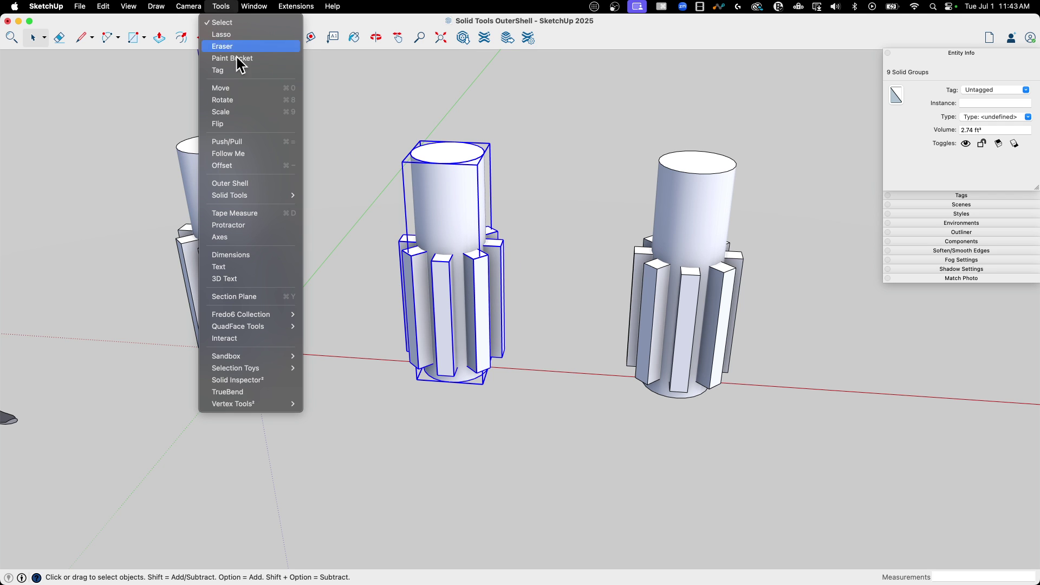
pyautogui.moveTo(258, 193)
pyautogui.click(316, 196)
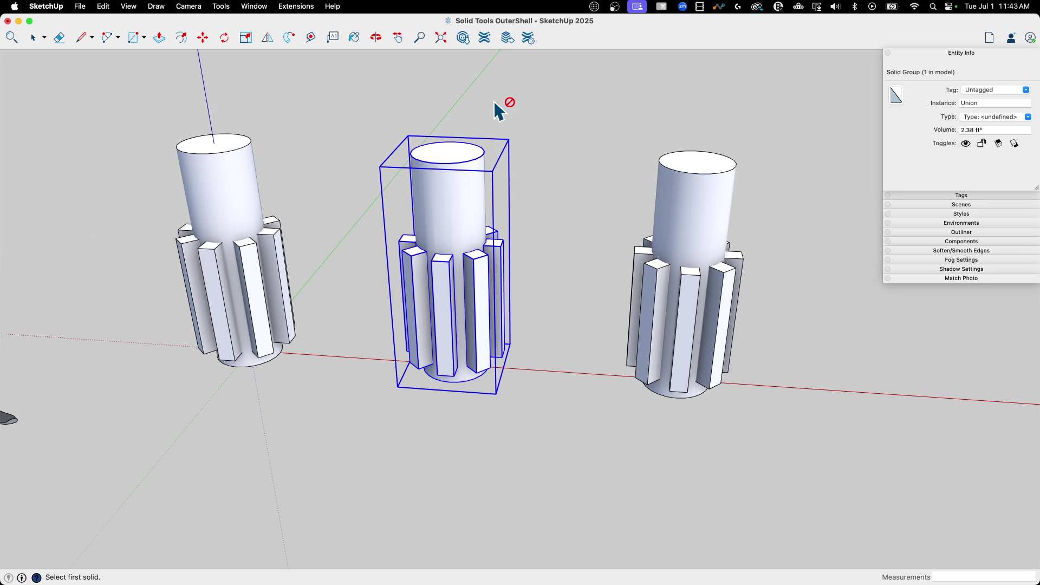
pyautogui.click(472, 190)
pyautogui.press('space')
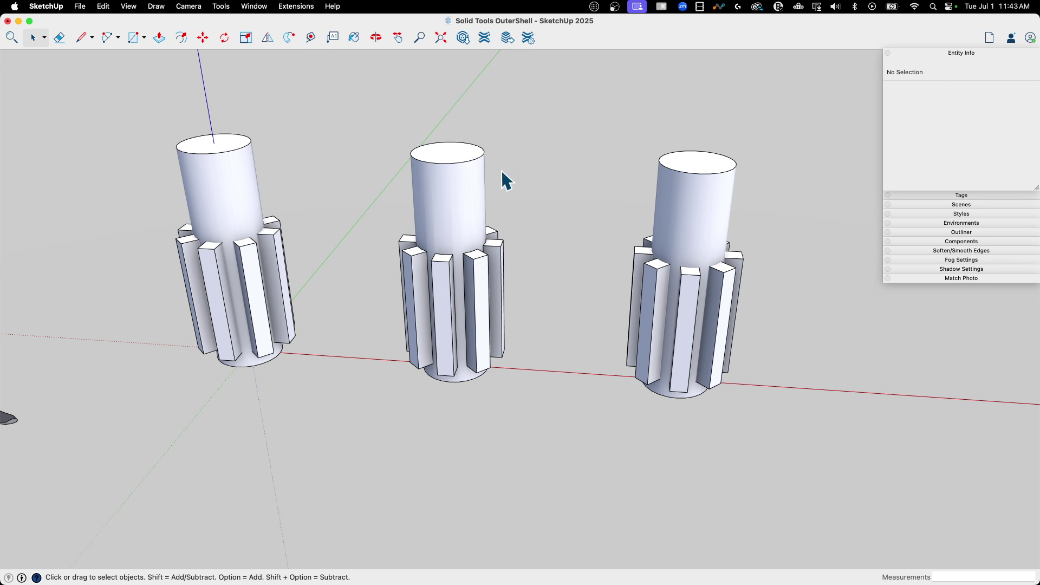
pyautogui.click(449, 222)
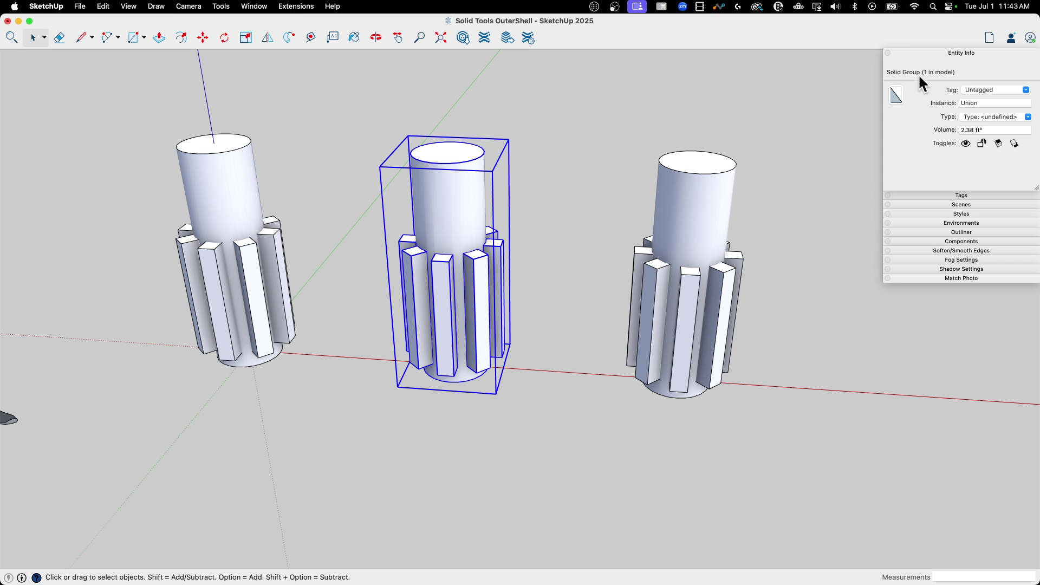
# - Crossing-select the right gear's nine solids, apply Outer Shell, and check the 4.15 ft³ result
pyautogui.scroll(-2, 308, 242)
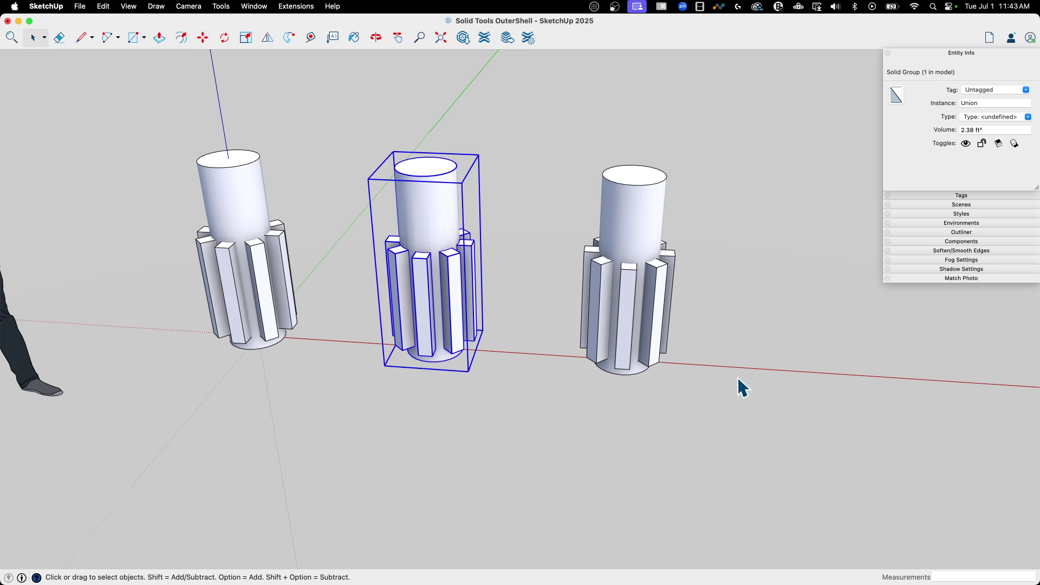
pyautogui.scroll(3, 729, 376)
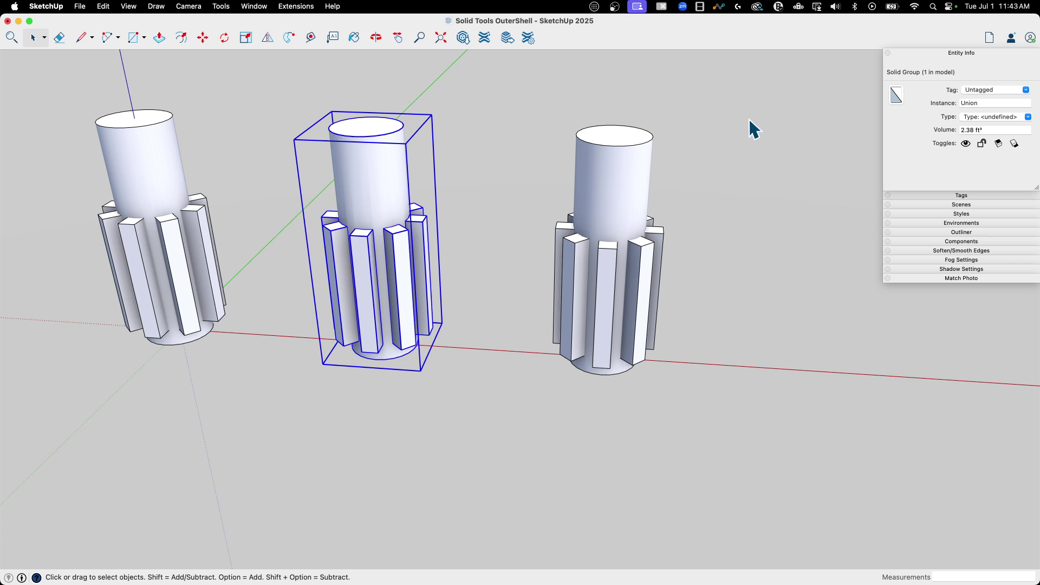
pyautogui.moveTo(743, 93); pyautogui.dragTo(506, 424)
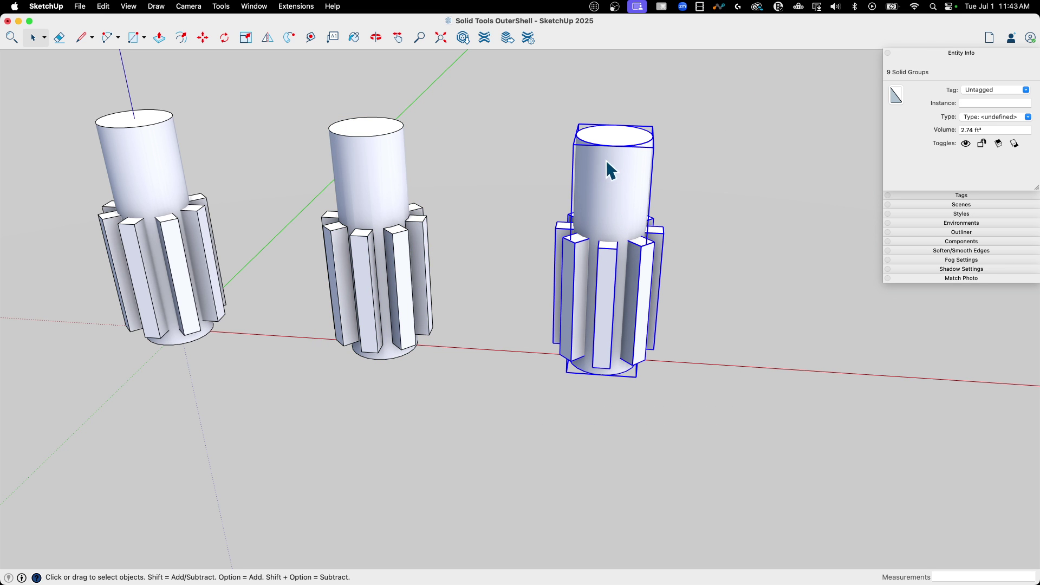
pyautogui.click(221, 6)
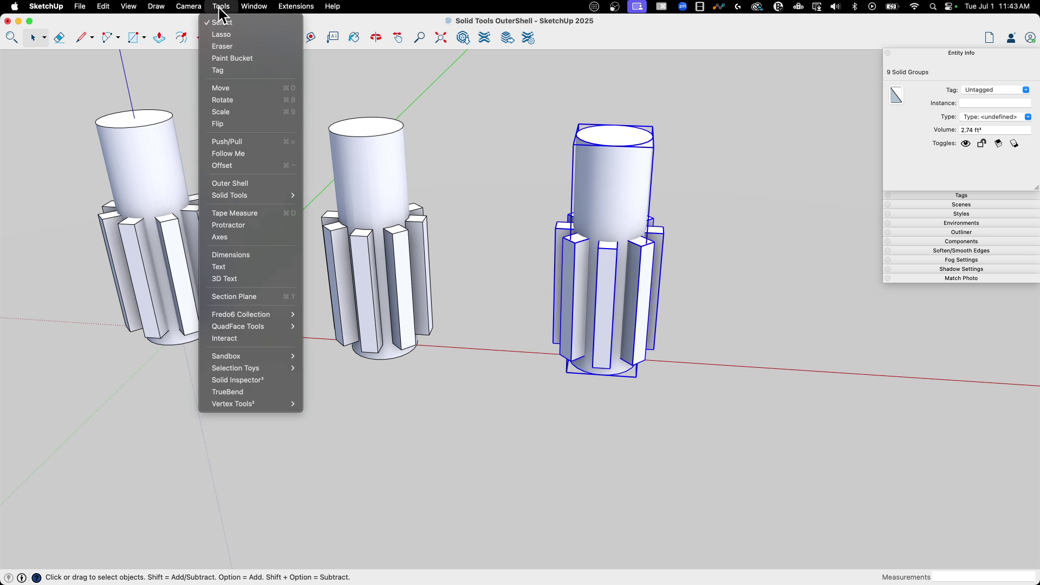
pyautogui.moveTo(236, 196)
pyautogui.click(227, 184)
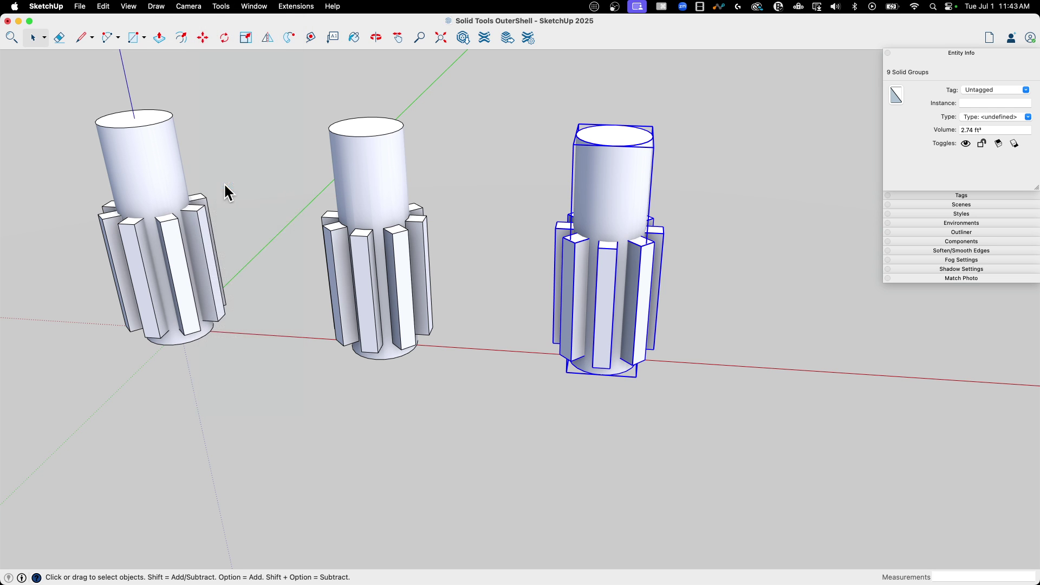
pyautogui.click(723, 186)
pyautogui.click(624, 186)
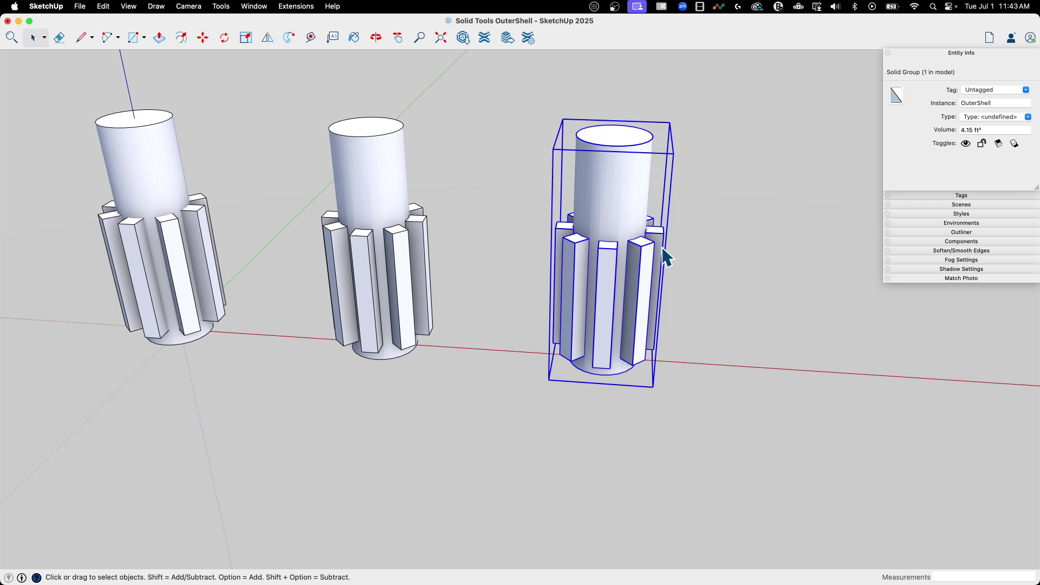
pyautogui.click(541, 225)
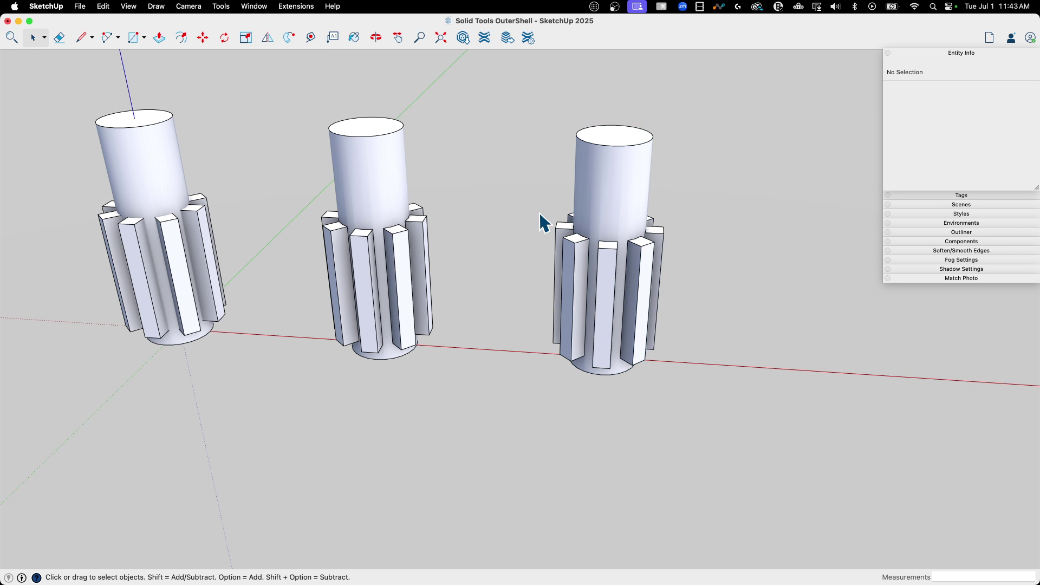
# - Select the middle Union gear, briefly comparing it with the right gear
pyautogui.moveTo(541, 225); pyautogui.dragTo(501, 295, button='middle')
pyautogui.scroll(-3, 505, 306)
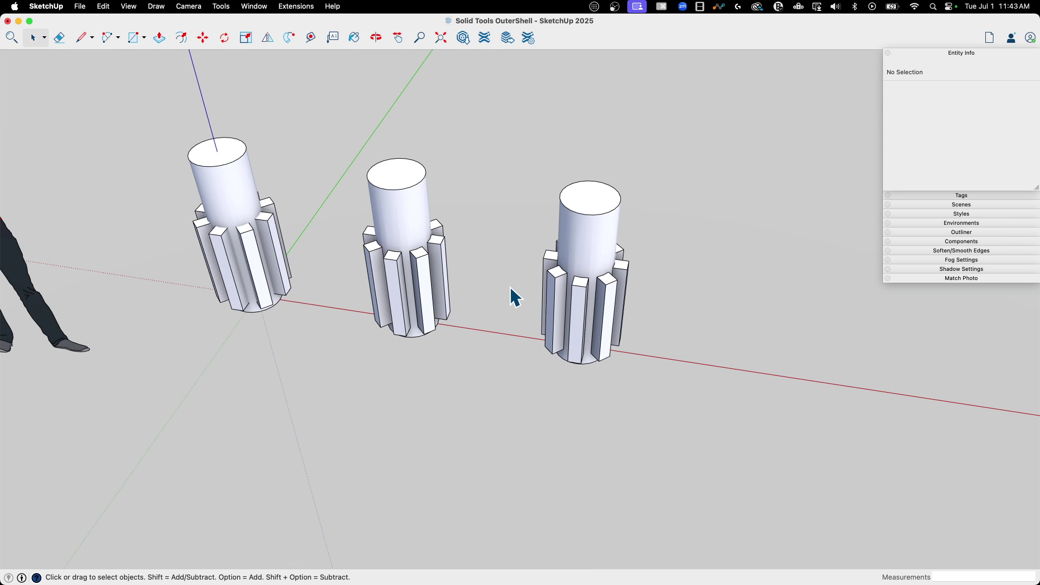
pyautogui.click(404, 202)
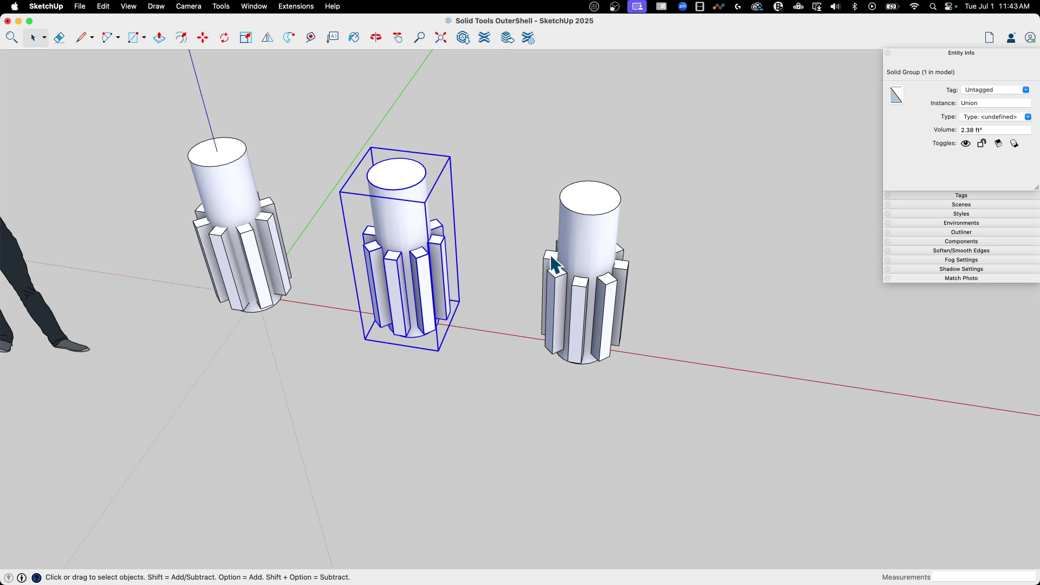
pyautogui.click(568, 251)
pyautogui.click(427, 244)
# - Zoom and orbit in close along the row of gears
pyautogui.scroll(2, 529, 282)
pyautogui.moveTo(525, 283); pyautogui.dragTo(515, 355, button='middle')
pyautogui.scroll(-2, 766, 291)
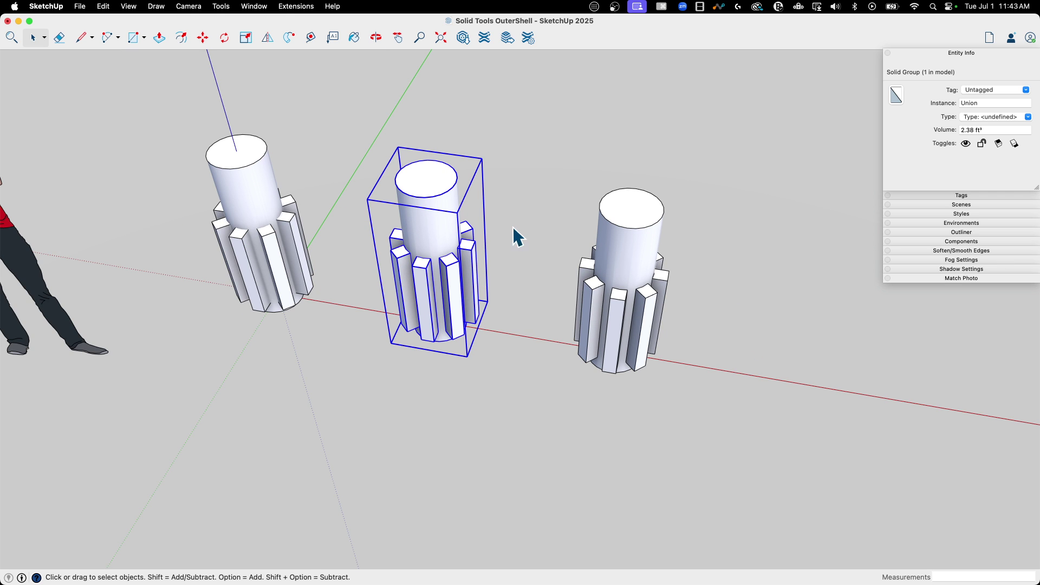
pyautogui.scroll(-2, 824, 333)
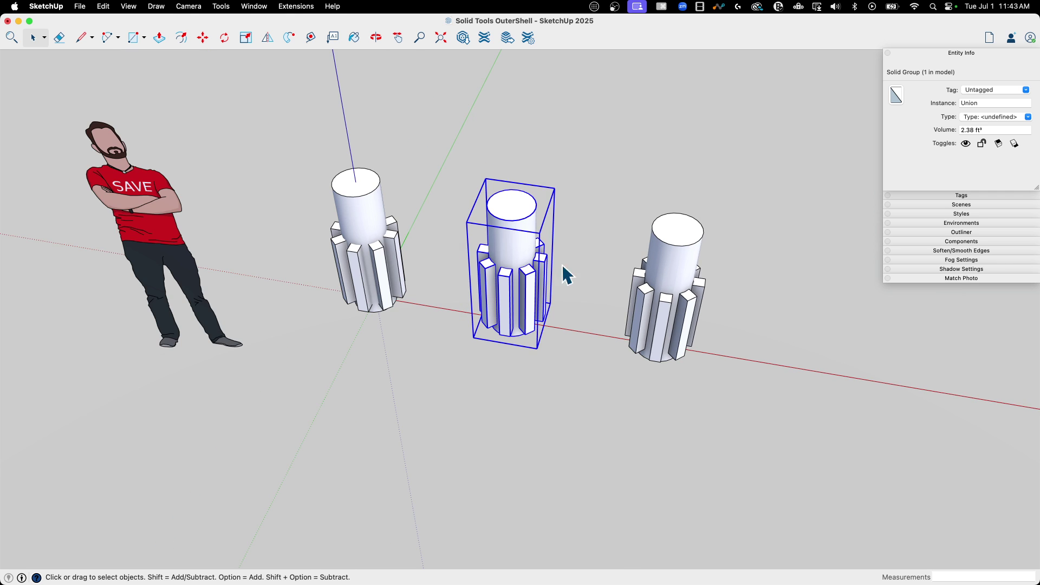
pyautogui.scroll(2, 362, 230)
pyautogui.moveTo(362, 229); pyautogui.dragTo(441, 401, button='middle')
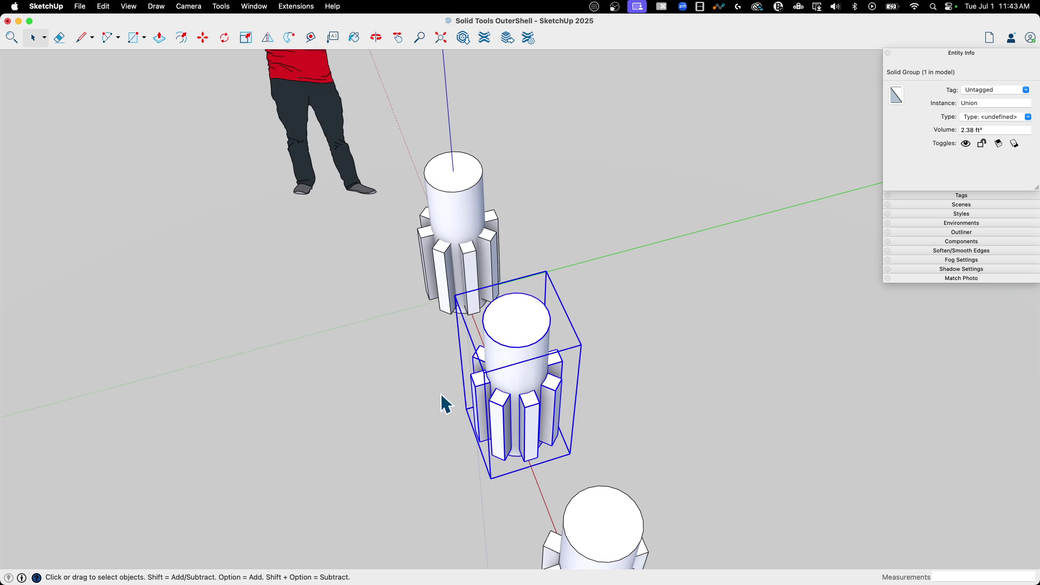
pyautogui.scroll(3, 505, 156)
pyautogui.scroll(3, 432, 293)
pyautogui.moveTo(432, 293); pyautogui.dragTo(560, 303, button='middle')
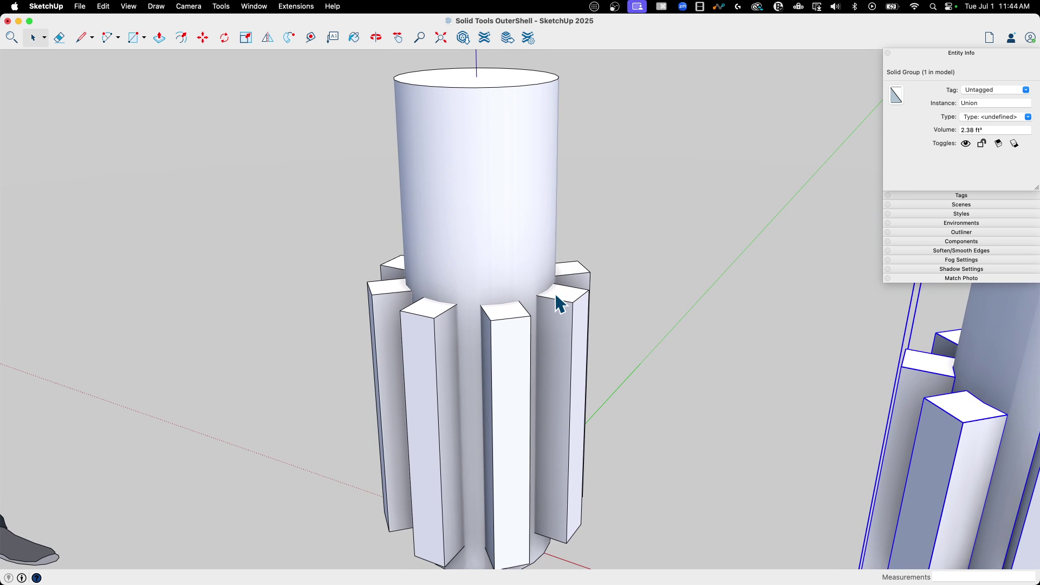
pyautogui.hotkey('alt', 'x')
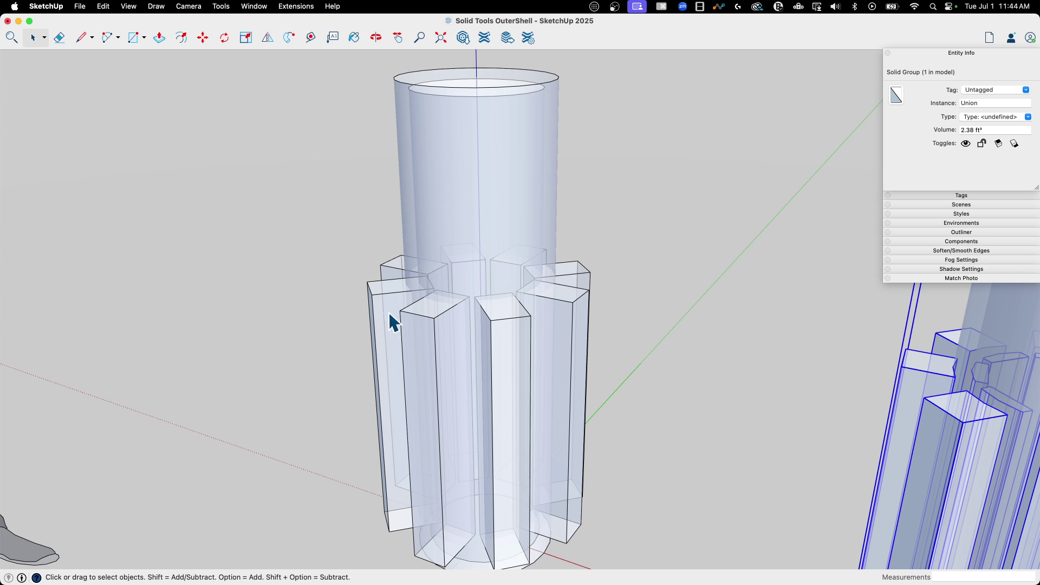
pyautogui.moveTo(389, 312); pyautogui.dragTo(432, 245, button='middle')
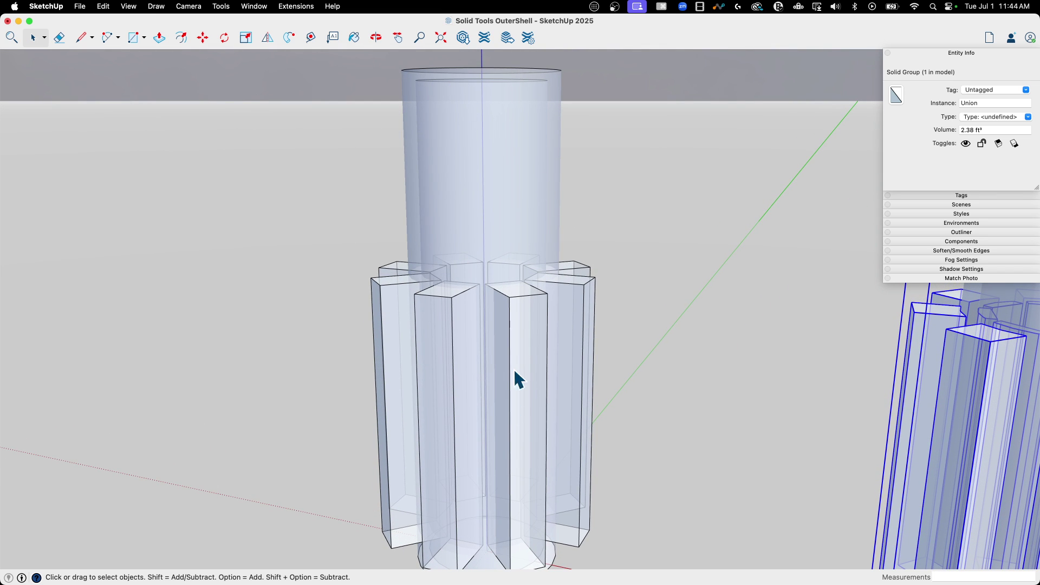
pyautogui.scroll(-1, 512, 241)
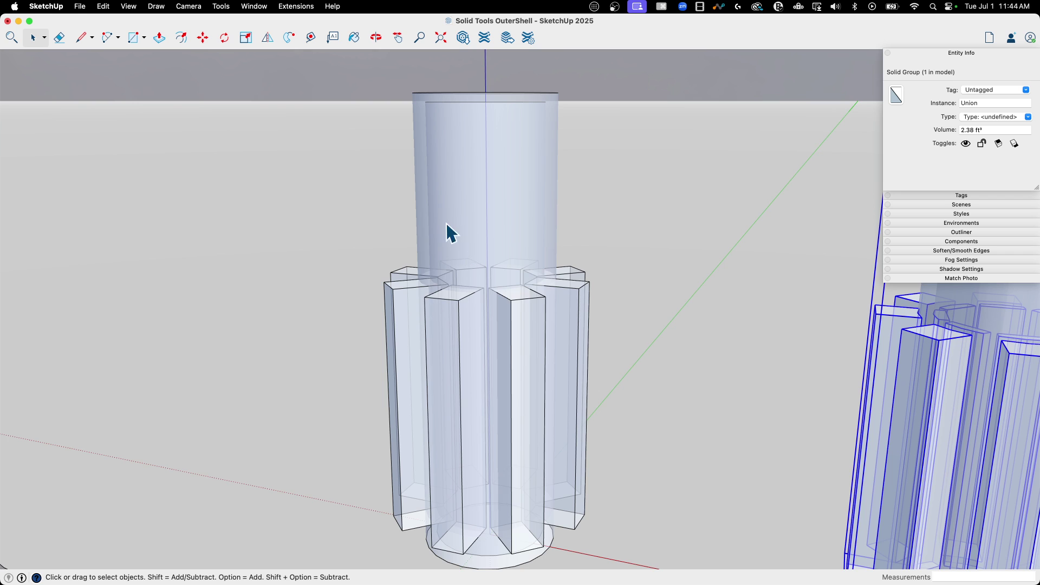
pyautogui.moveTo(448, 224); pyautogui.dragTo(460, 341, button='middle')
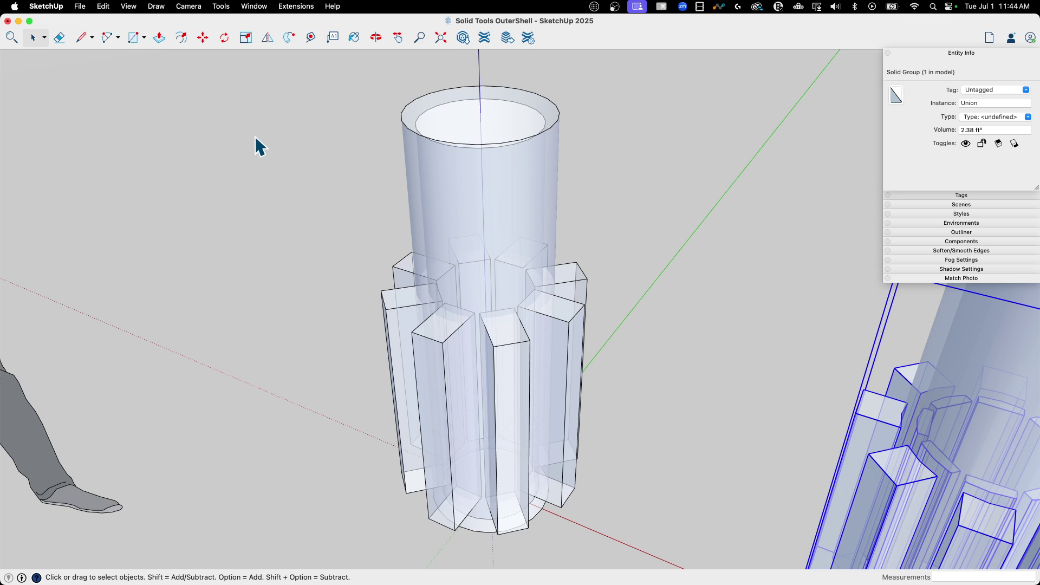
pyautogui.scroll(-5, 232, 156)
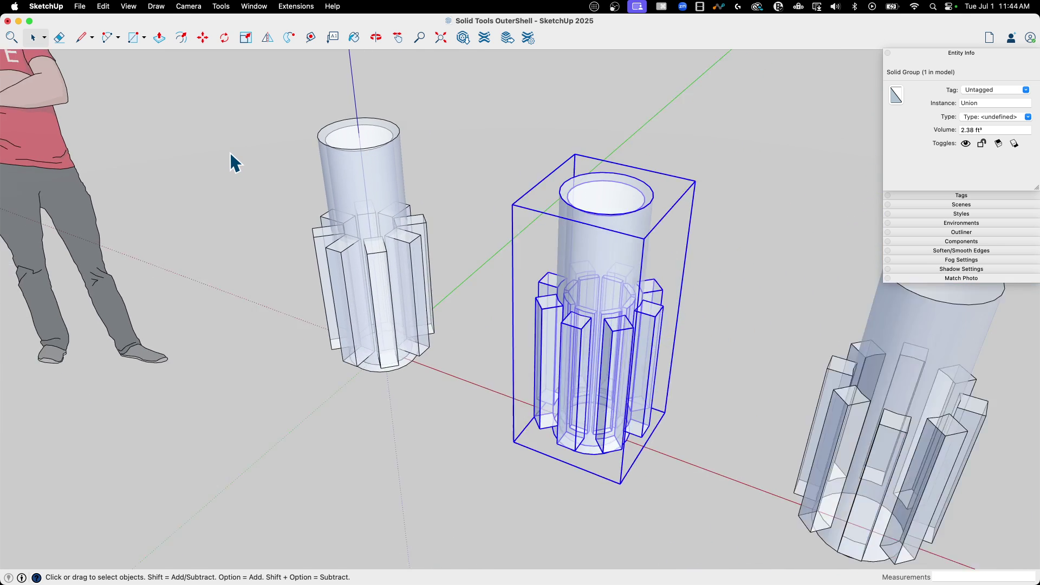
pyautogui.scroll(-2, 230, 152)
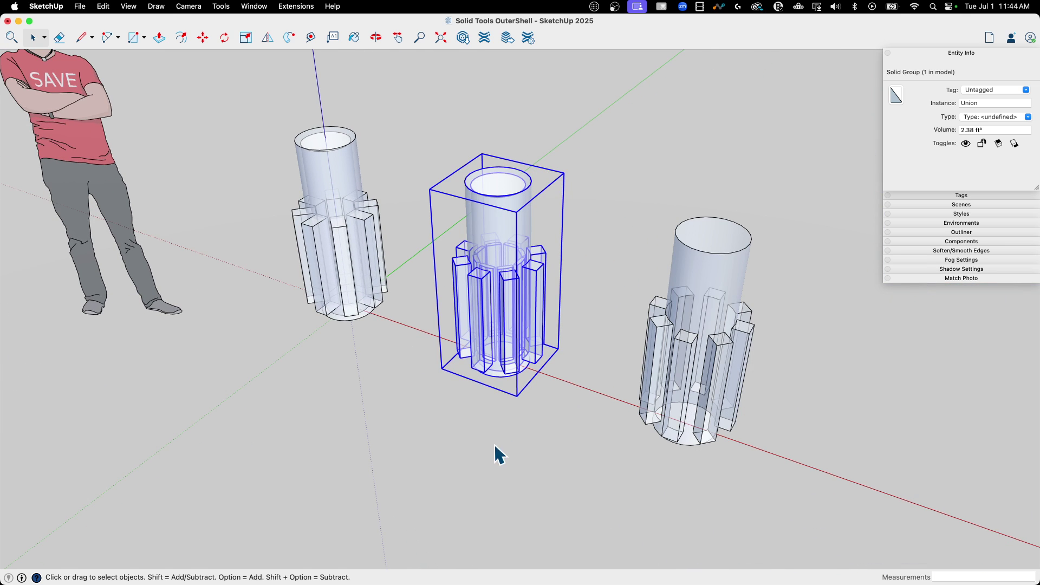
pyautogui.scroll(2, 519, 405)
pyautogui.scroll(2, 521, 401)
pyautogui.moveTo(395, 269); pyautogui.dragTo(542, 330, button='middle')
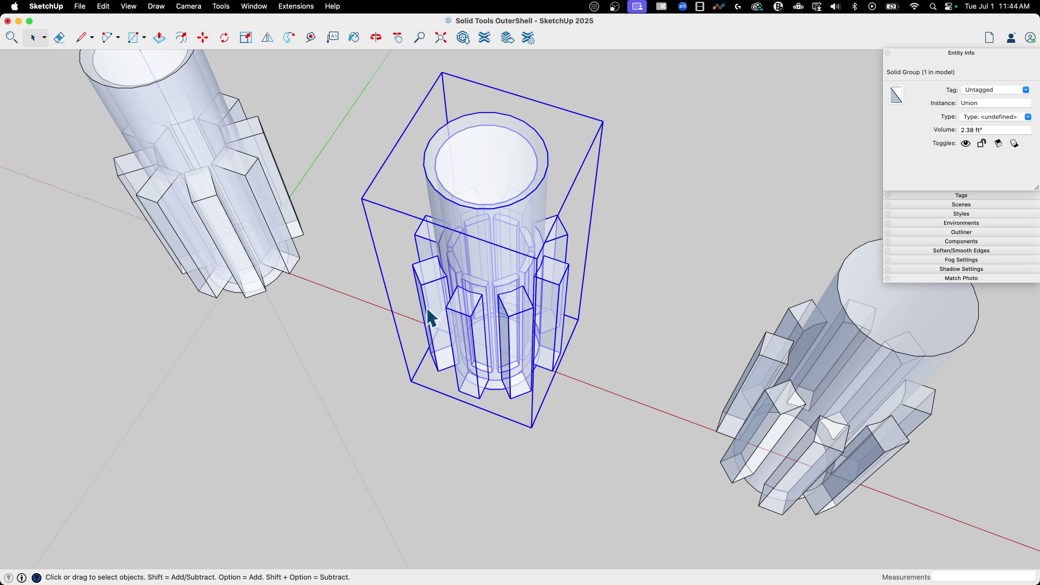
pyautogui.scroll(4, 482, 311)
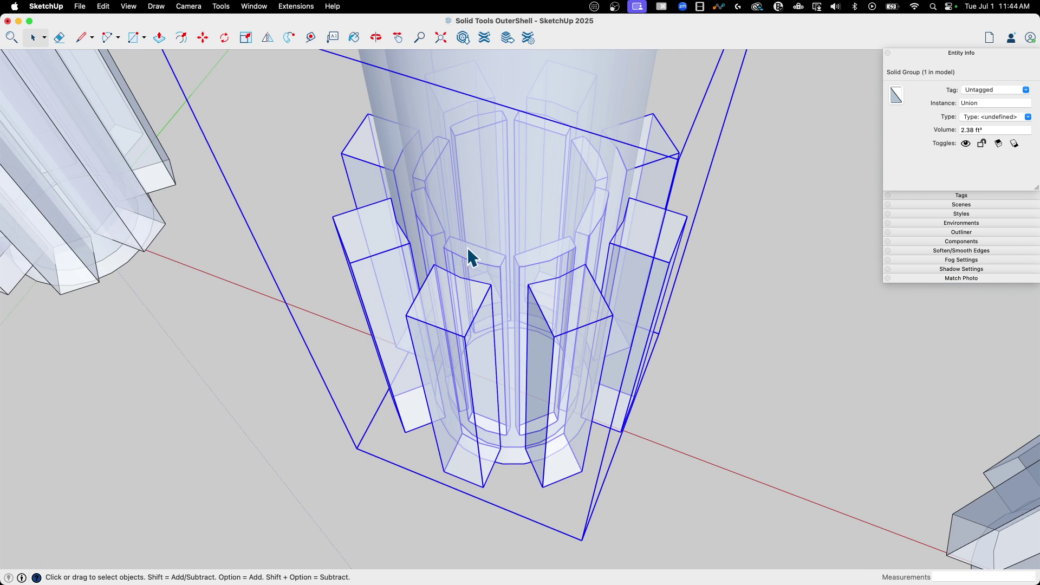
pyautogui.moveTo(568, 298); pyautogui.dragTo(464, 344, button='middle')
pyautogui.scroll(-3, 479, 220)
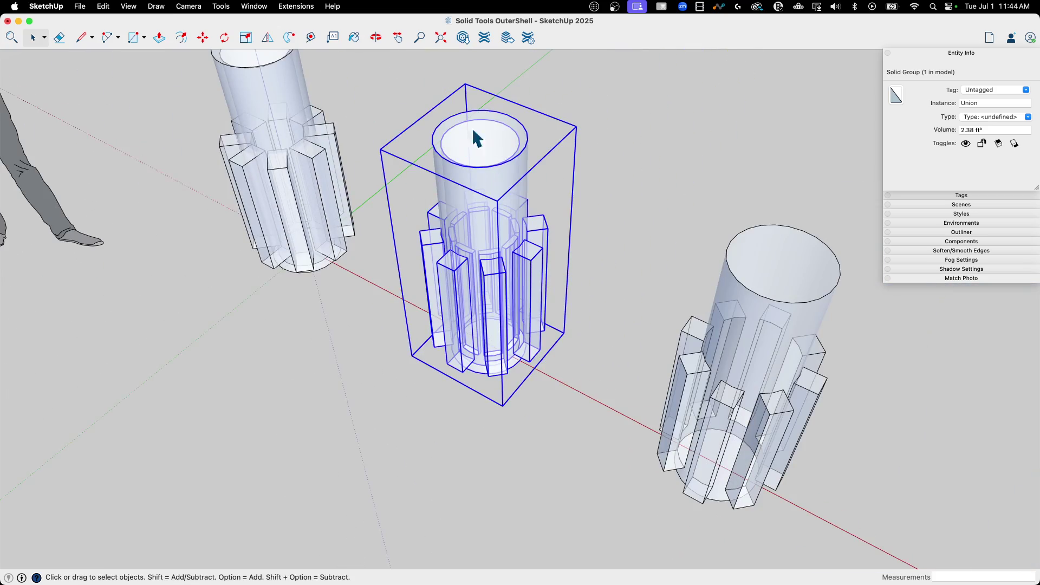
pyautogui.moveTo(495, 235); pyautogui.dragTo(726, 298, button='middle')
pyautogui.scroll(-2, 409, 157)
pyautogui.scroll(3, 724, 392)
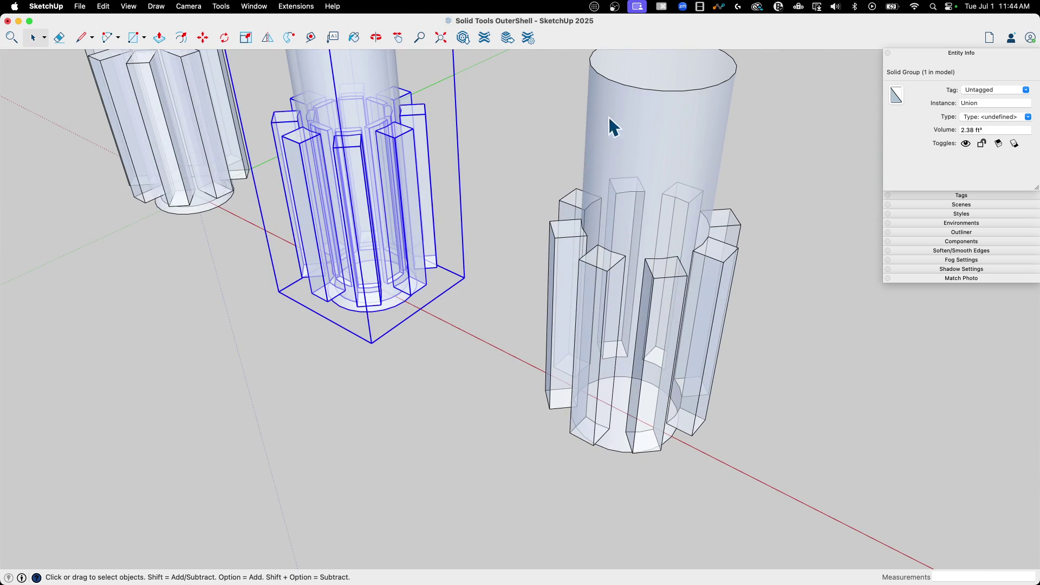
pyautogui.moveTo(695, 222); pyautogui.dragTo(760, 294, button='middle')
pyautogui.scroll(-3, 551, 355)
pyautogui.click(548, 350)
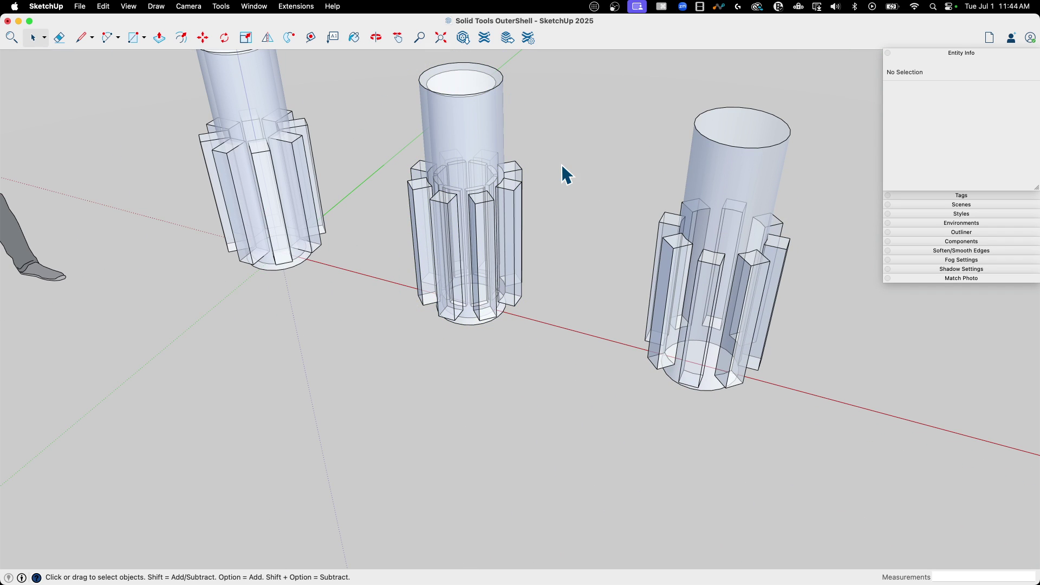
# - Toggle X-ray off with X, orbit higher, and check then dismiss the Camera menu
pyautogui.press('x')
pyautogui.moveTo(347, 259); pyautogui.dragTo(255, 164, button='middle')
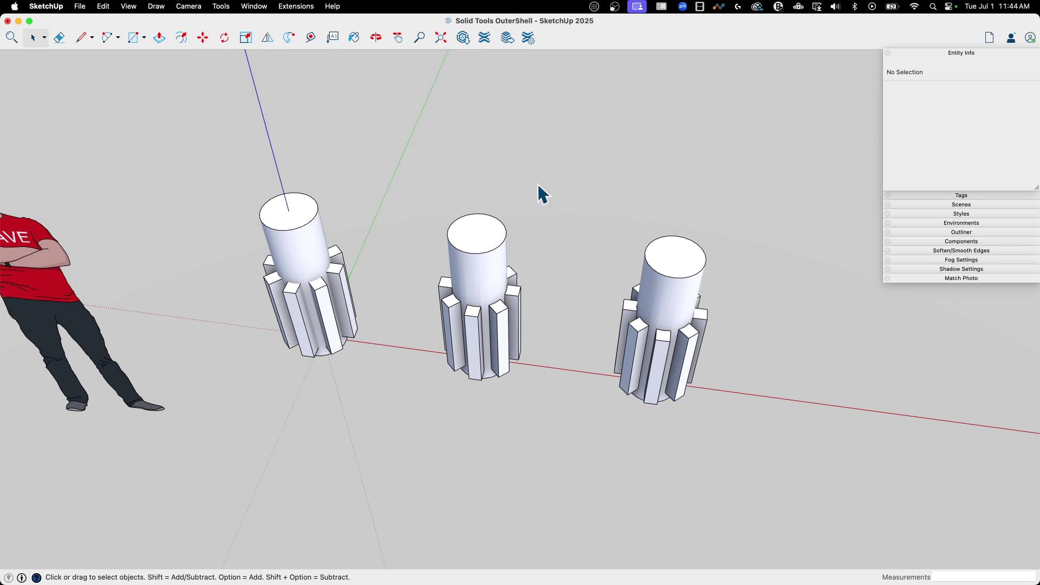
pyautogui.click(189, 6)
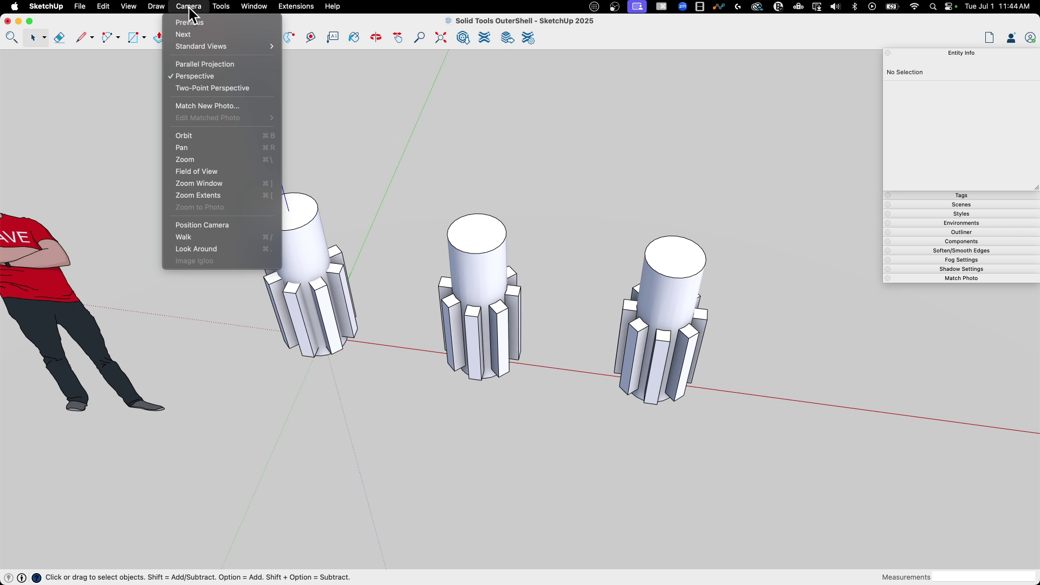
pyautogui.click(401, 206)
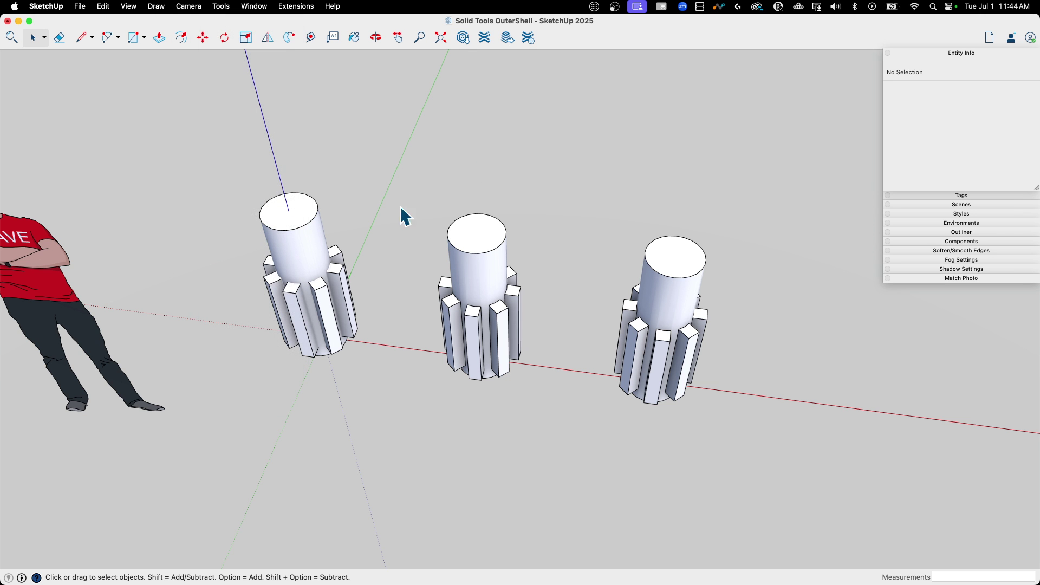
# - Turn X-ray back on, orbit around the three gears, then make them opaque again
pyautogui.press('x')
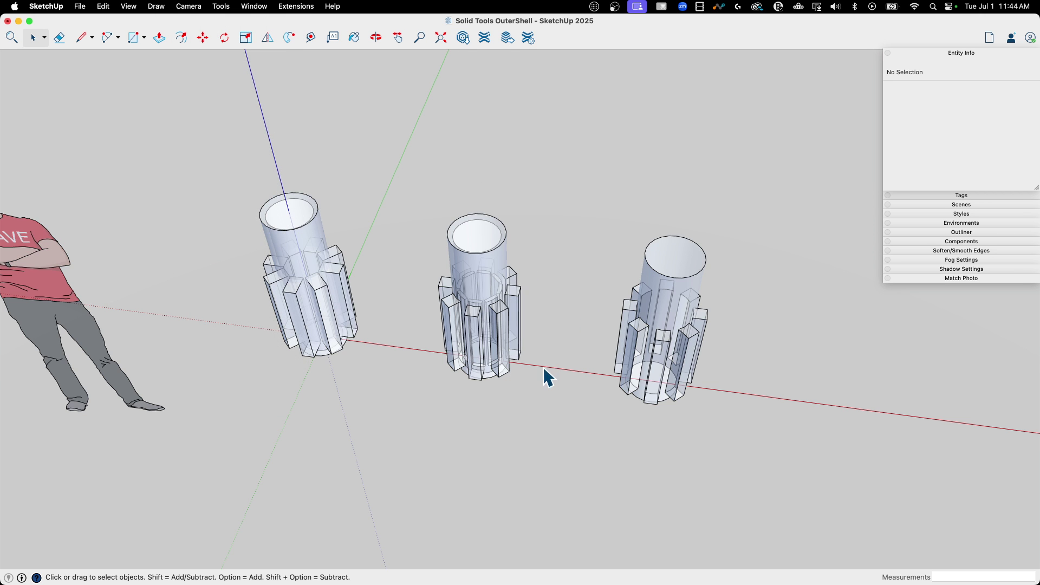
pyautogui.moveTo(543, 376); pyautogui.dragTo(417, 346, button='middle')
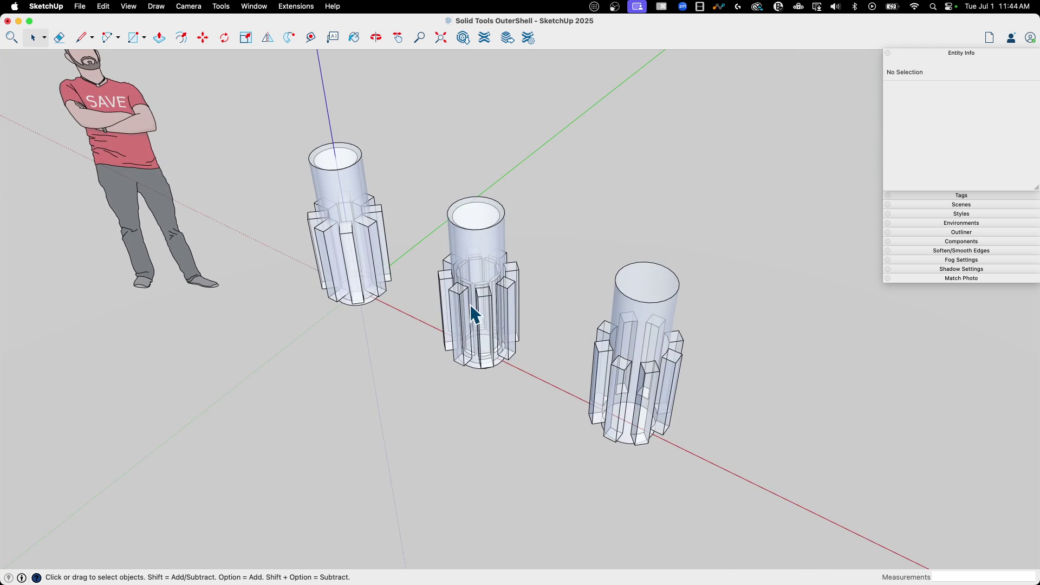
pyautogui.scroll(5, 485, 328)
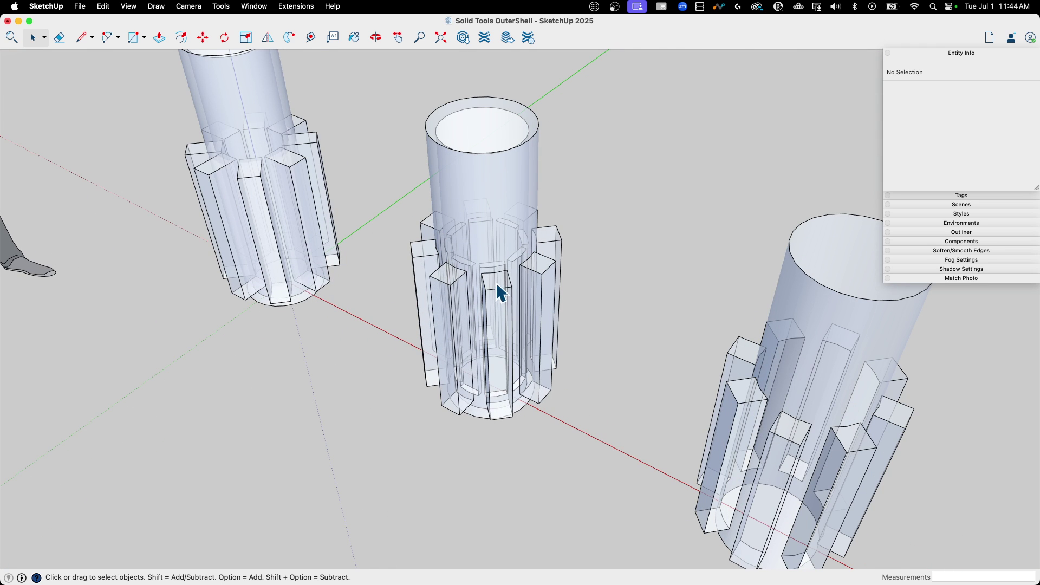
pyautogui.scroll(-5, 542, 266)
pyautogui.moveTo(576, 248); pyautogui.dragTo(447, 336, button='middle')
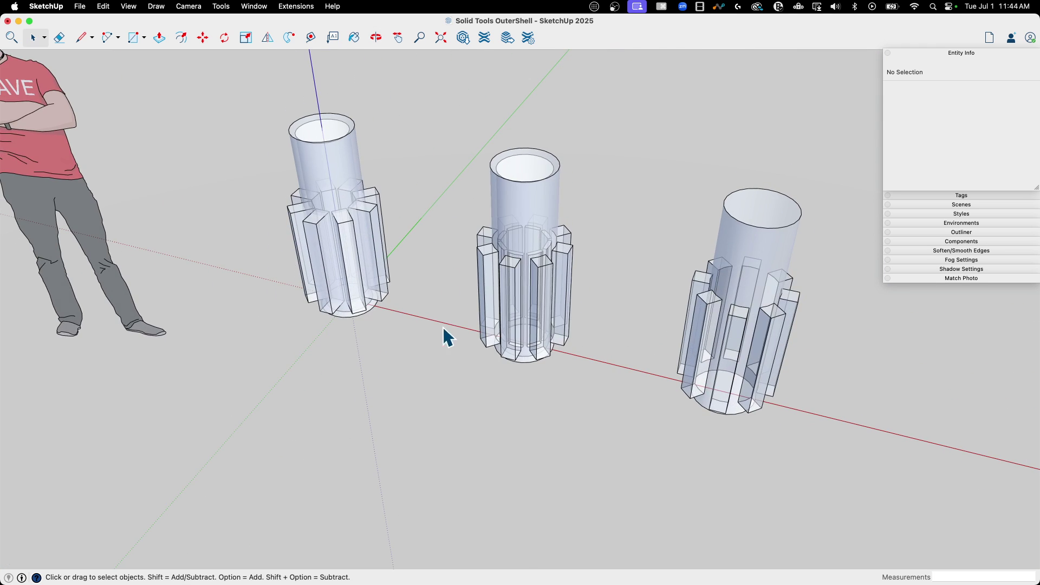
pyautogui.press('x')
pyautogui.click(189, 6)
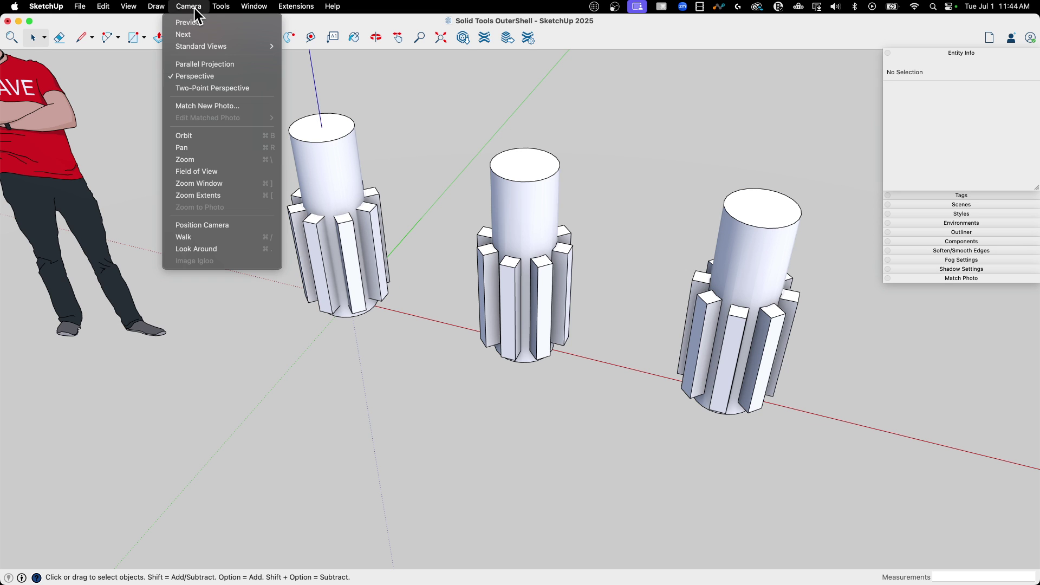
pyautogui.moveTo(215, 7)
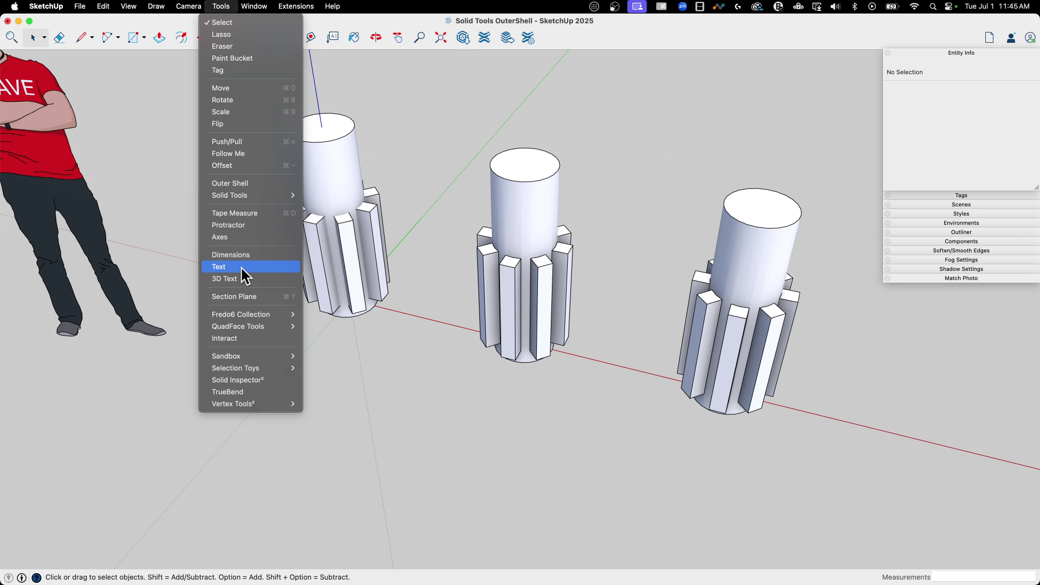
# - Place Section 1 on the middle cylinder's top and move it down through all three gears
pyautogui.click(249, 297)
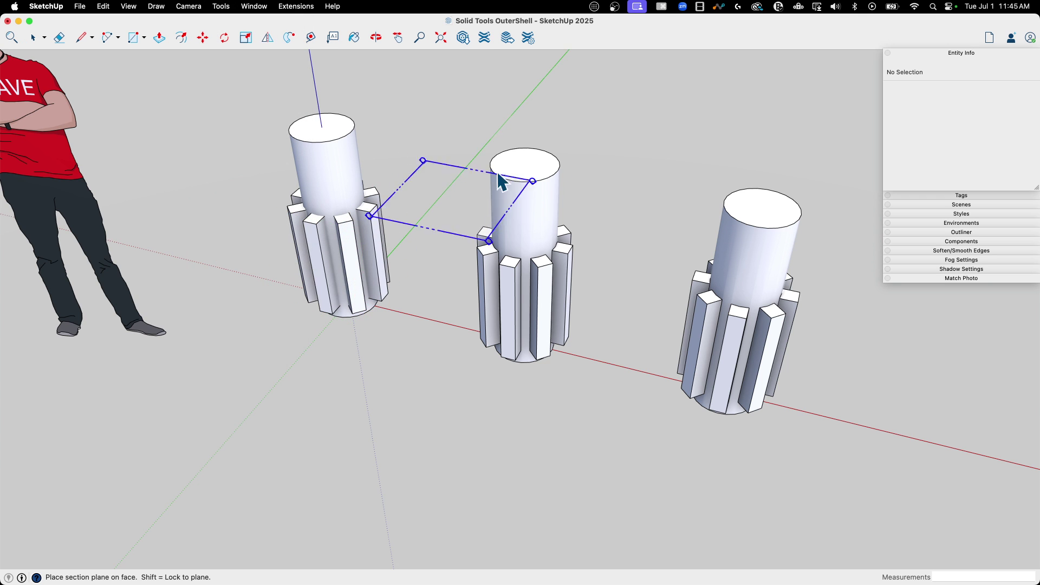
pyautogui.click(526, 166)
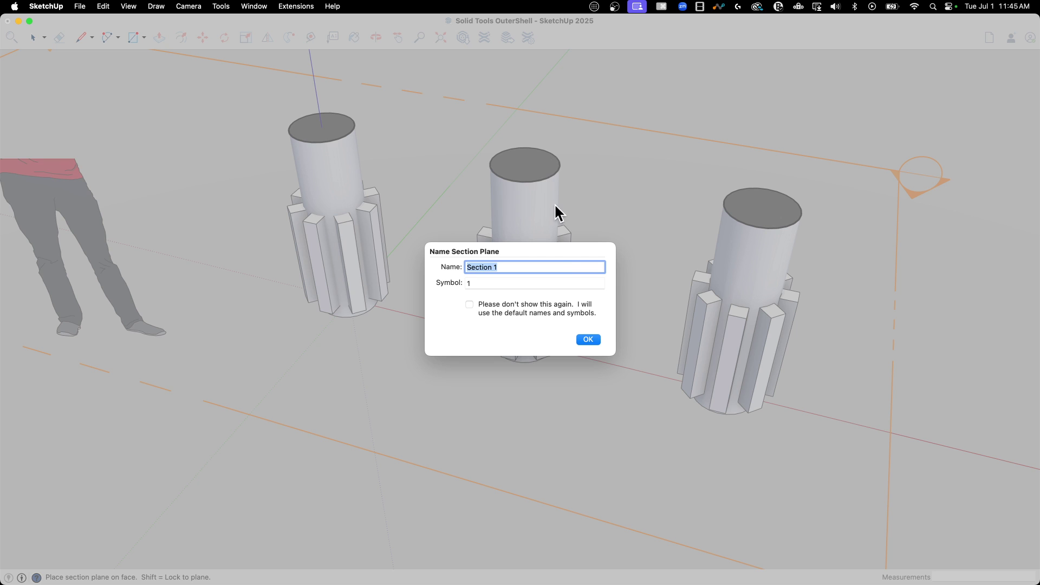
pyautogui.click(589, 340)
pyautogui.press('m')
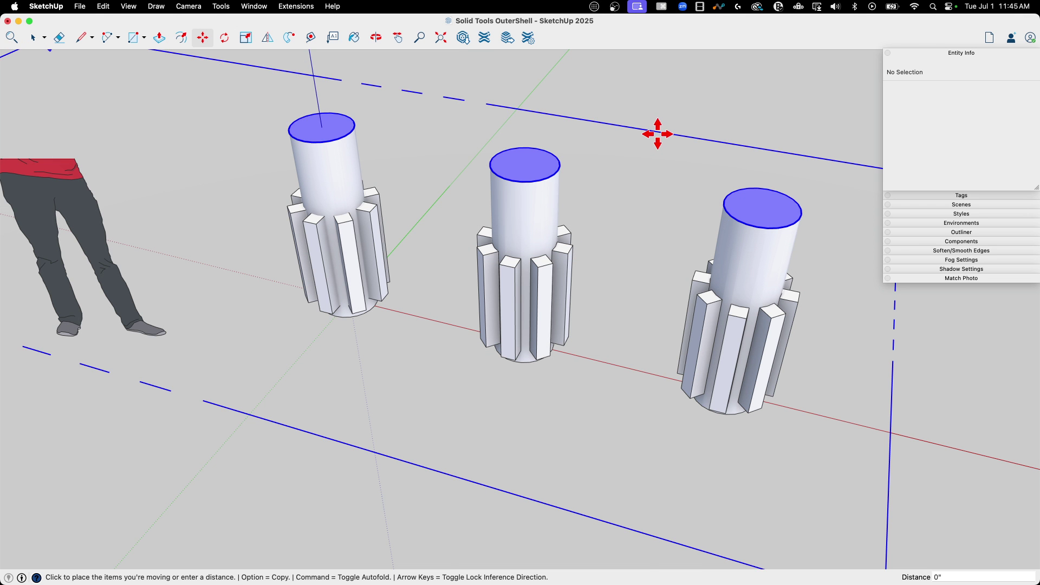
pyautogui.click(658, 134)
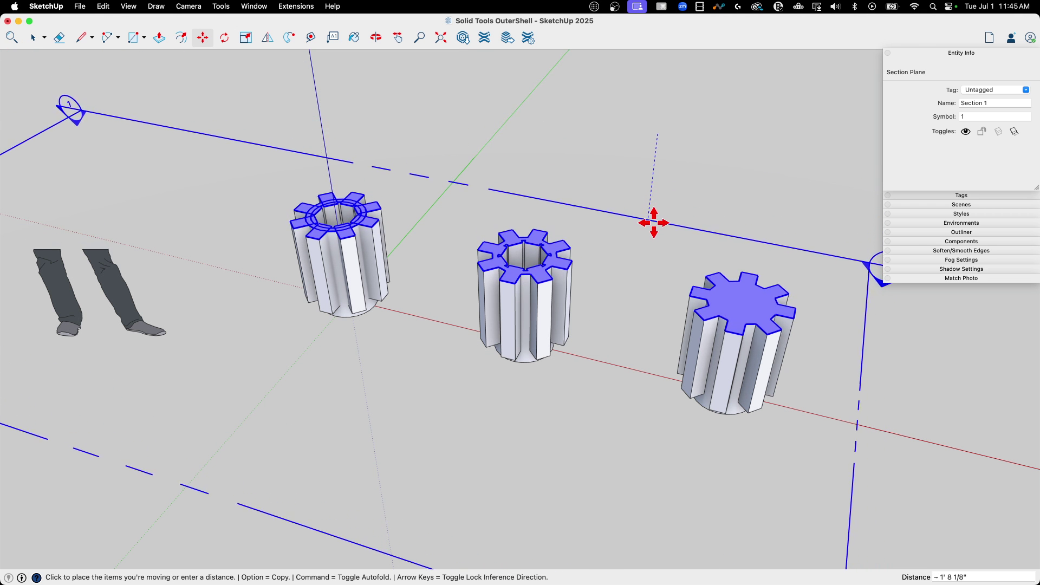
pyautogui.click(654, 222)
pyautogui.press('space')
pyautogui.moveTo(483, 107); pyautogui.dragTo(520, 347, button='middle')
pyautogui.scroll(10, 320, 376)
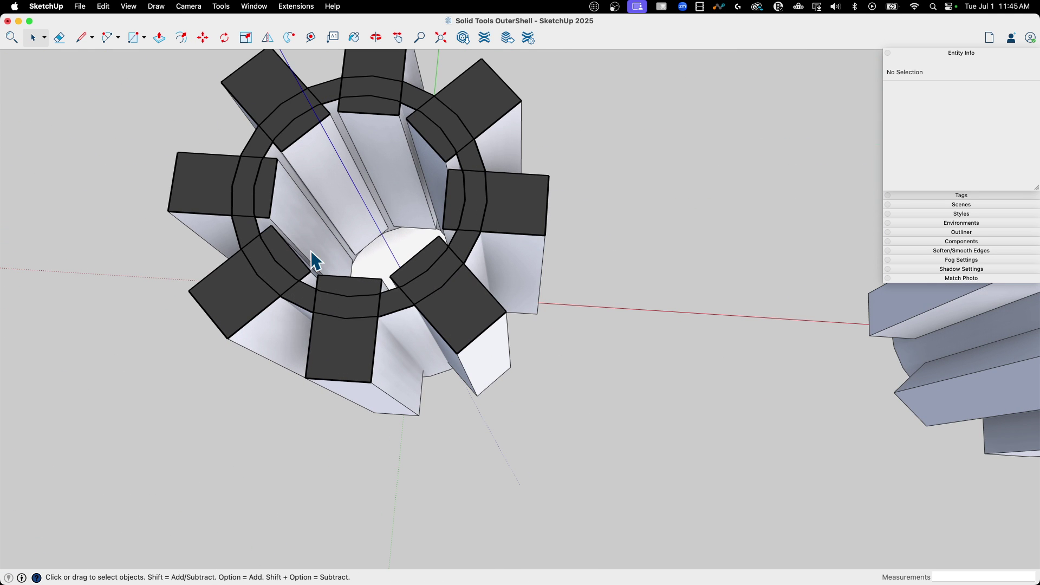
pyautogui.click(237, 279)
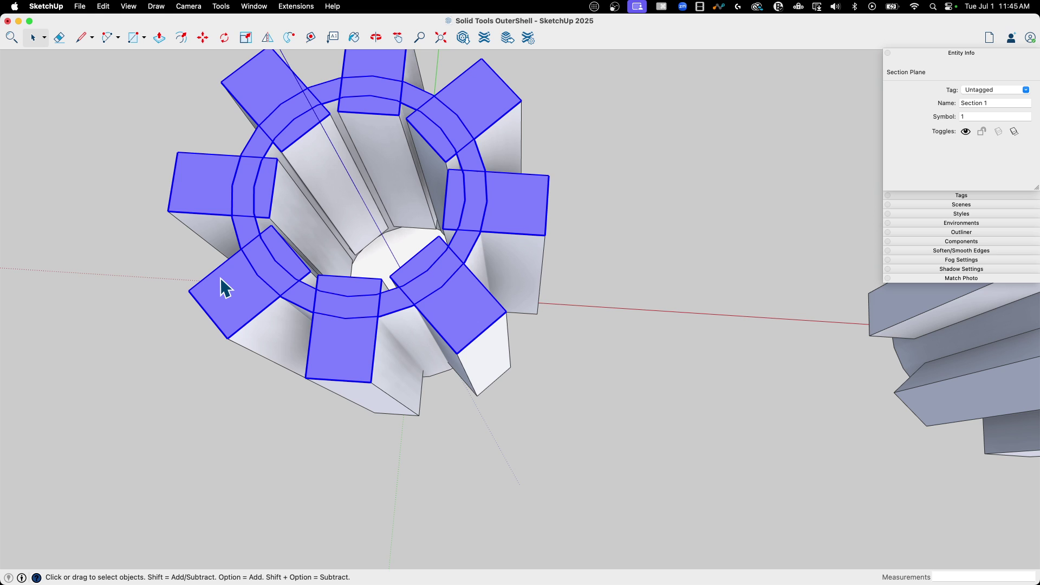
pyautogui.click(289, 348)
pyautogui.click(386, 395)
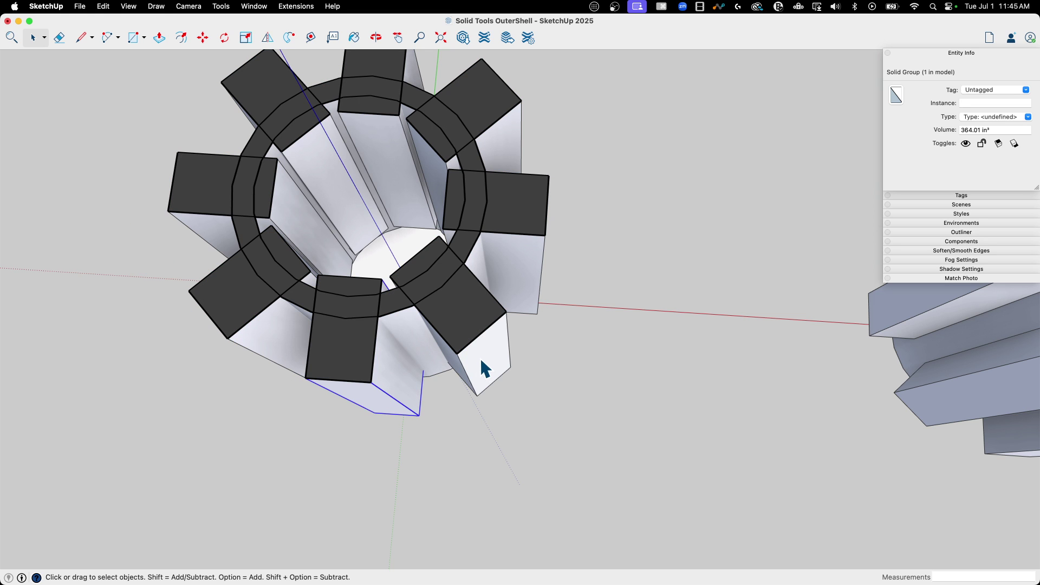
pyautogui.click(417, 348)
pyautogui.scroll(-3, 629, 167)
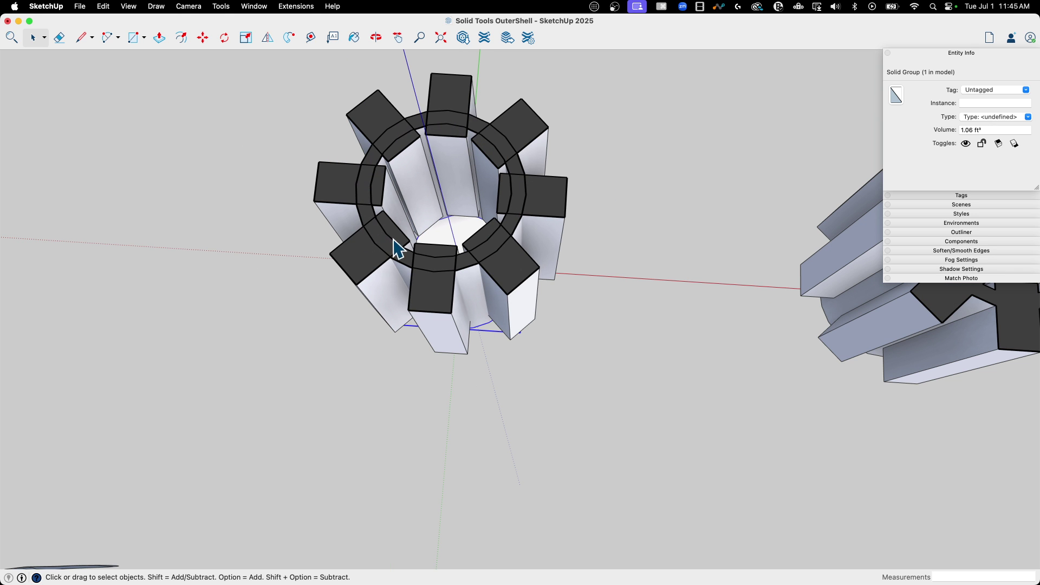
pyautogui.scroll(-2, 244, 214)
pyautogui.scroll(-3, 163, 201)
pyautogui.scroll(-2, 147, 189)
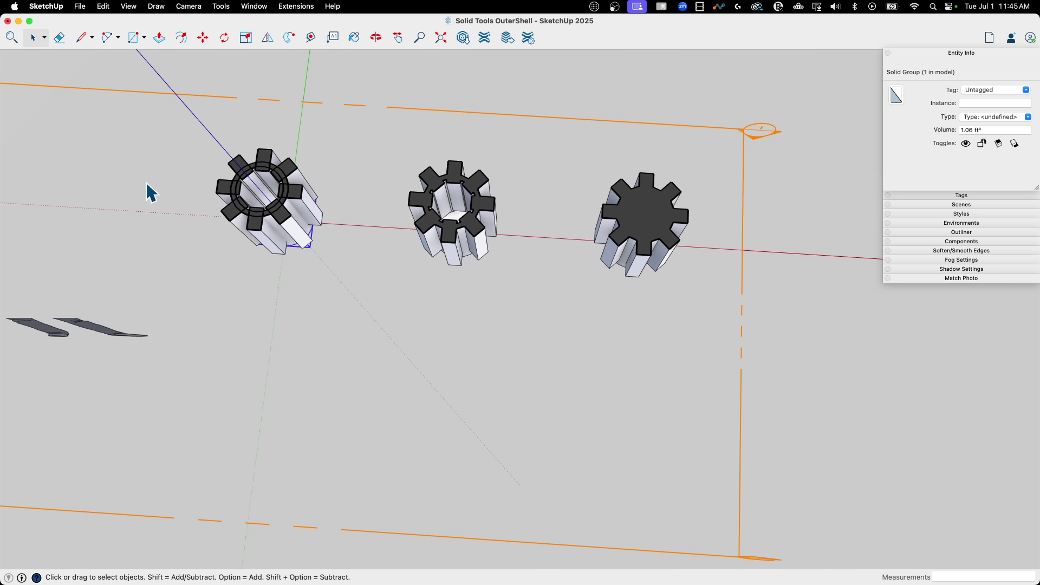
pyautogui.scroll(6, 650, 227)
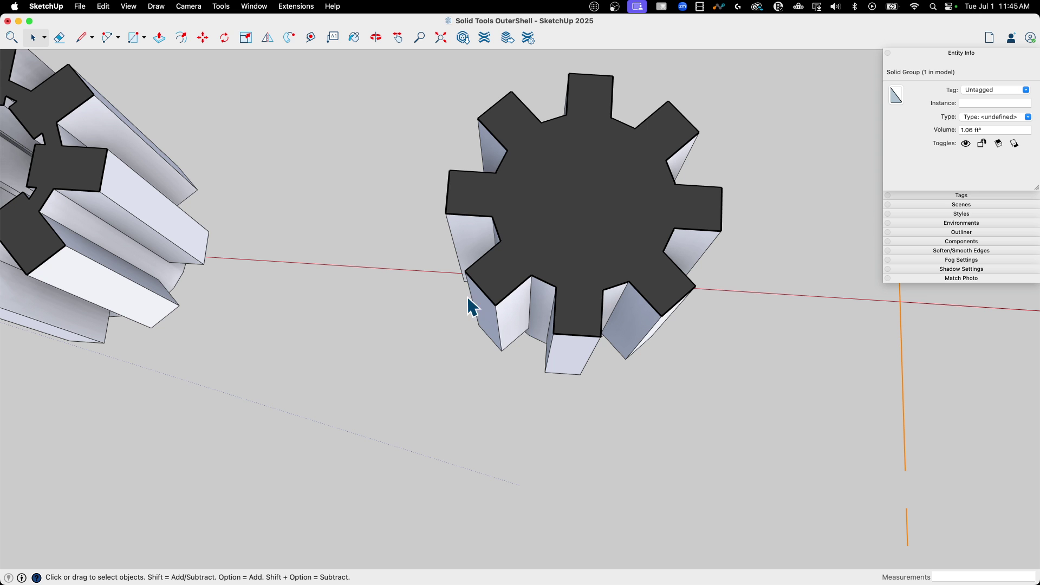
pyautogui.scroll(-4, 810, 255)
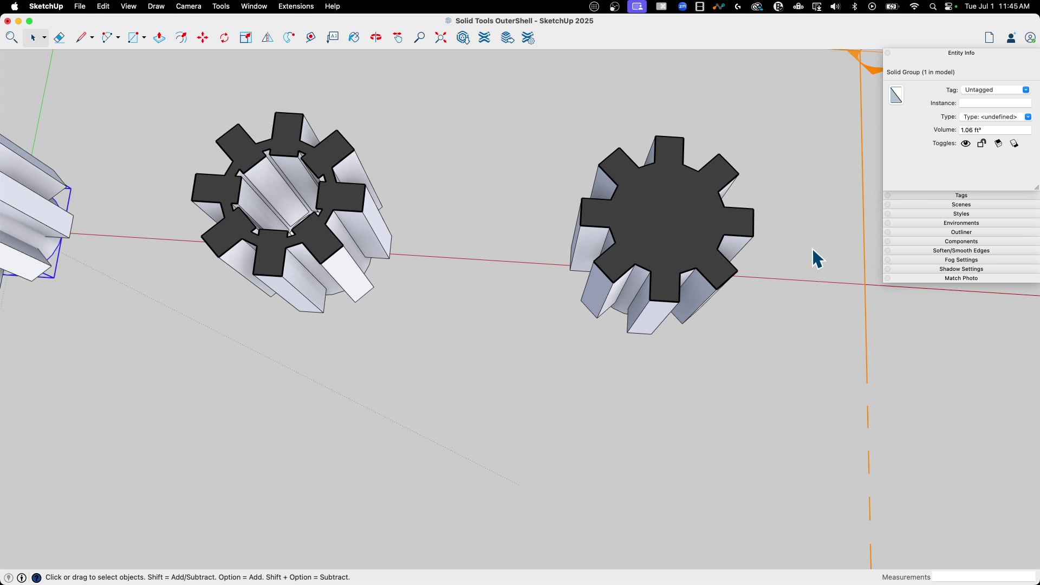
pyautogui.scroll(6, 479, 173)
pyautogui.moveTo(610, 263); pyautogui.dragTo(603, 305, button='middle')
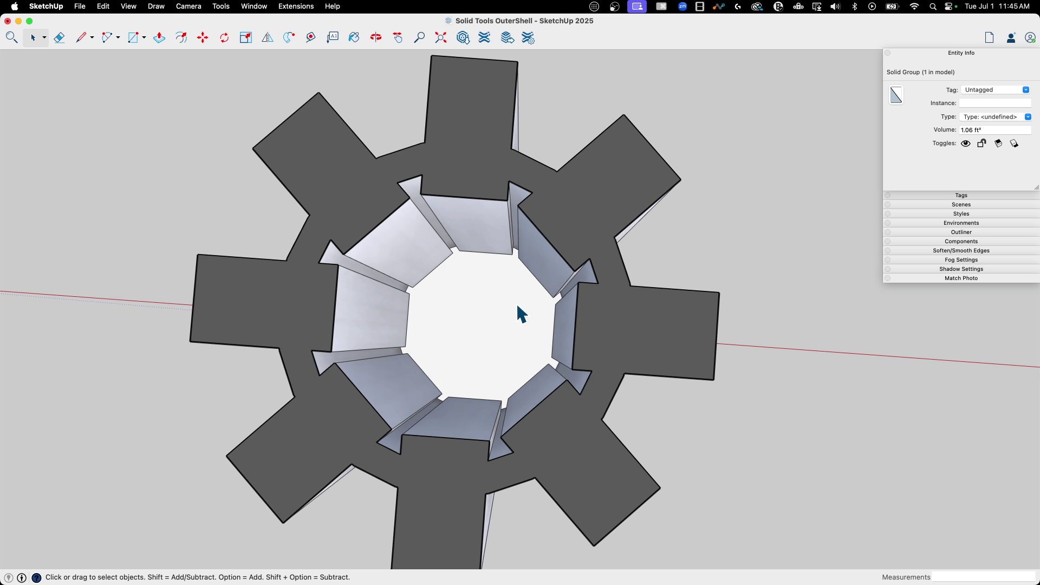
pyautogui.scroll(-3, 618, 206)
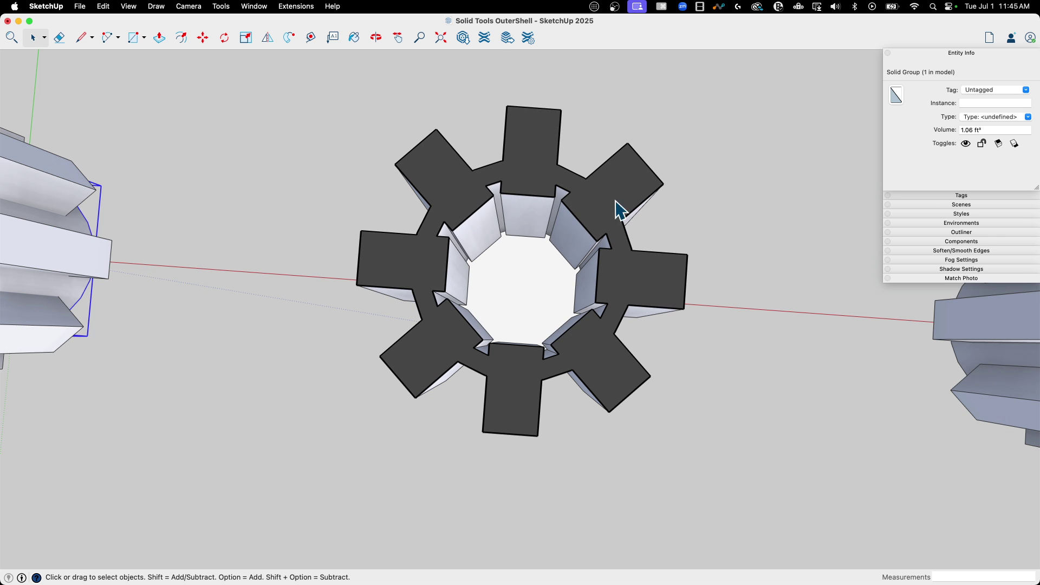
pyautogui.moveTo(492, 262); pyautogui.dragTo(564, 228, button='middle')
pyautogui.scroll(-3, 547, 209)
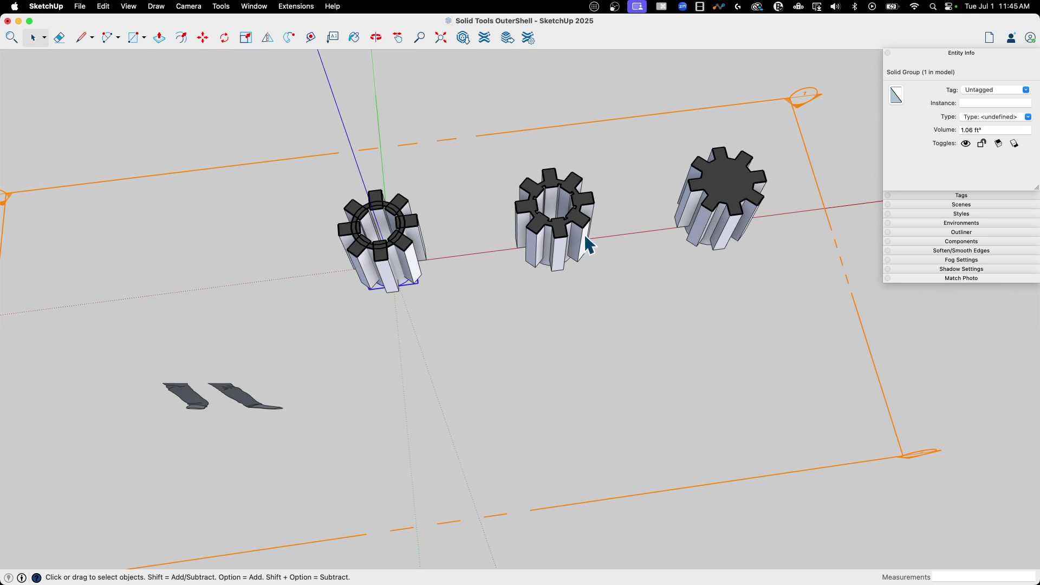
# - Select the right gear to confirm it is the 4.15 ft³ OuterShell group
pyautogui.click(555, 259)
pyautogui.click(718, 218)
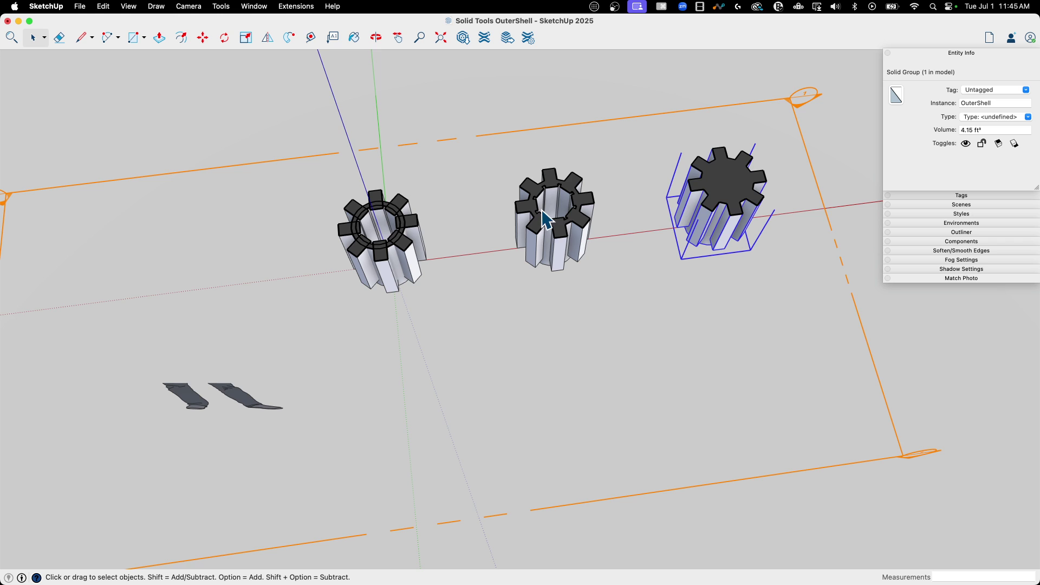
pyautogui.scroll(5, 549, 214)
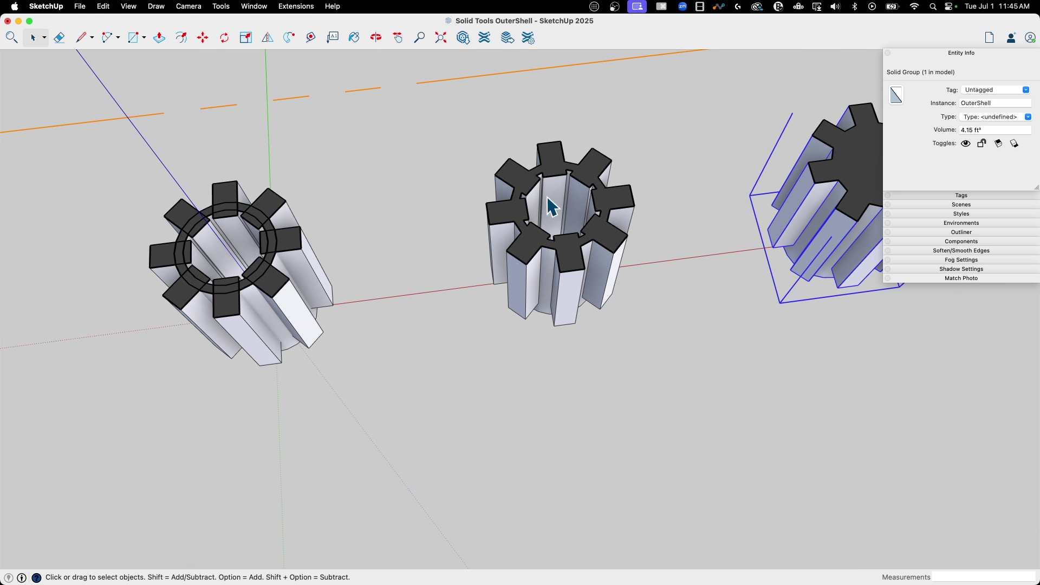
pyautogui.scroll(-5, 578, 342)
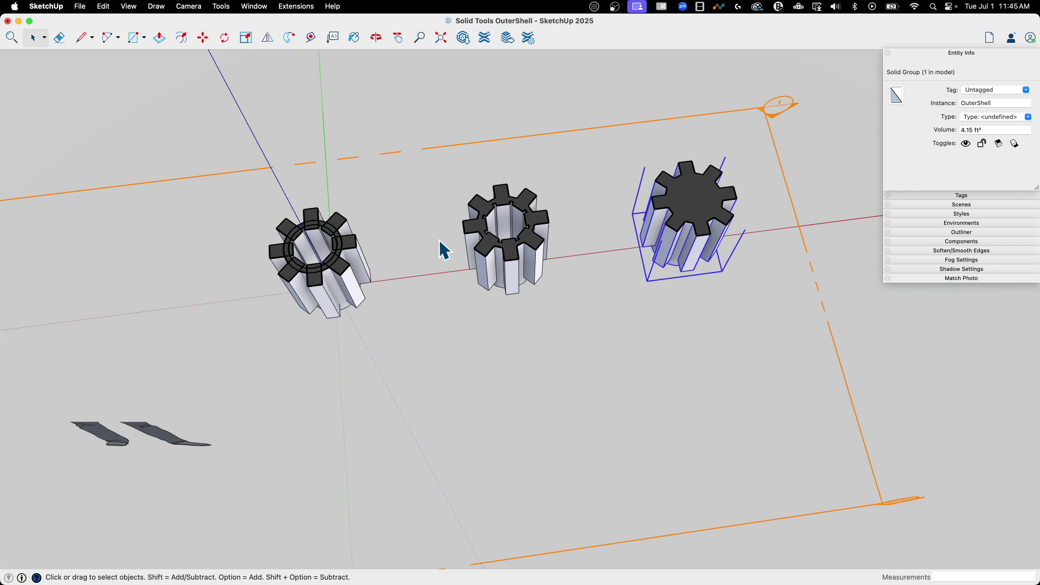
# - Orbit and zoom around the section cut, comparing the Union gear's hollow core with the solid OuterShell gear
pyautogui.moveTo(646, 378); pyautogui.dragTo(527, 274, button='middle')
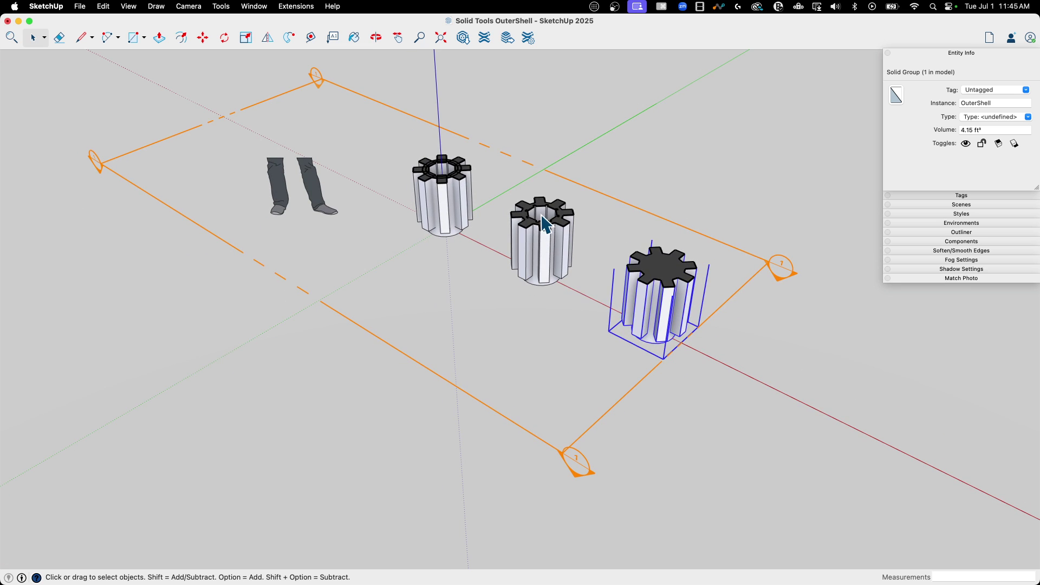
pyautogui.scroll(5, 622, 302)
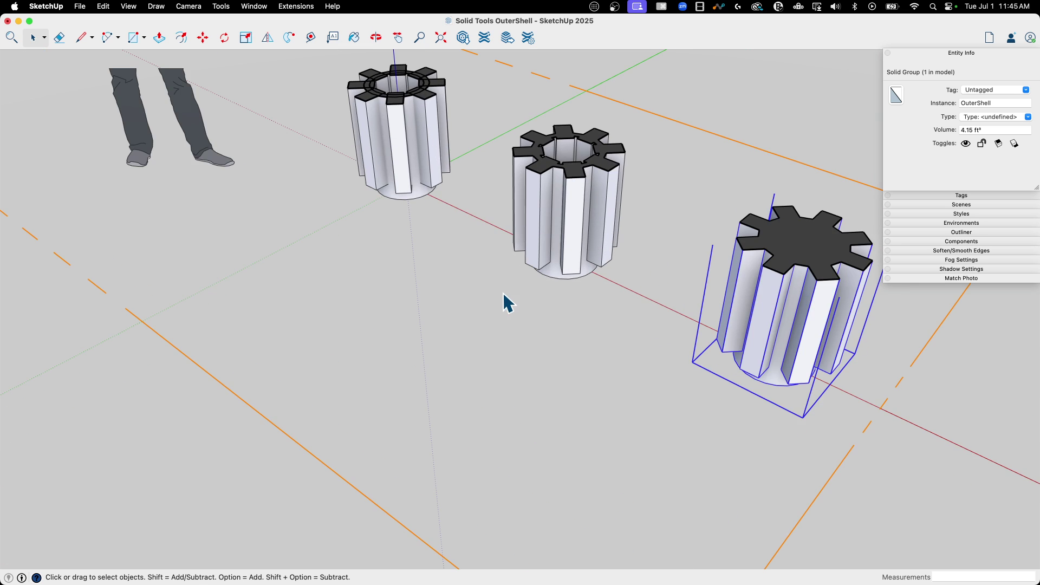
pyautogui.moveTo(506, 302); pyautogui.dragTo(578, 332, button='middle')
pyautogui.scroll(5, 623, 301)
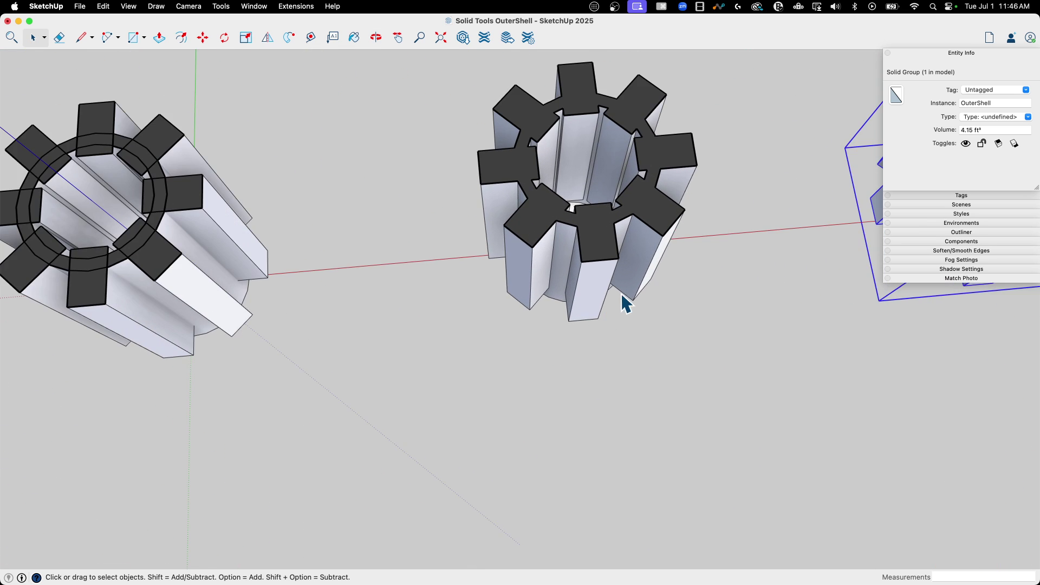
pyautogui.scroll(-2, 618, 298)
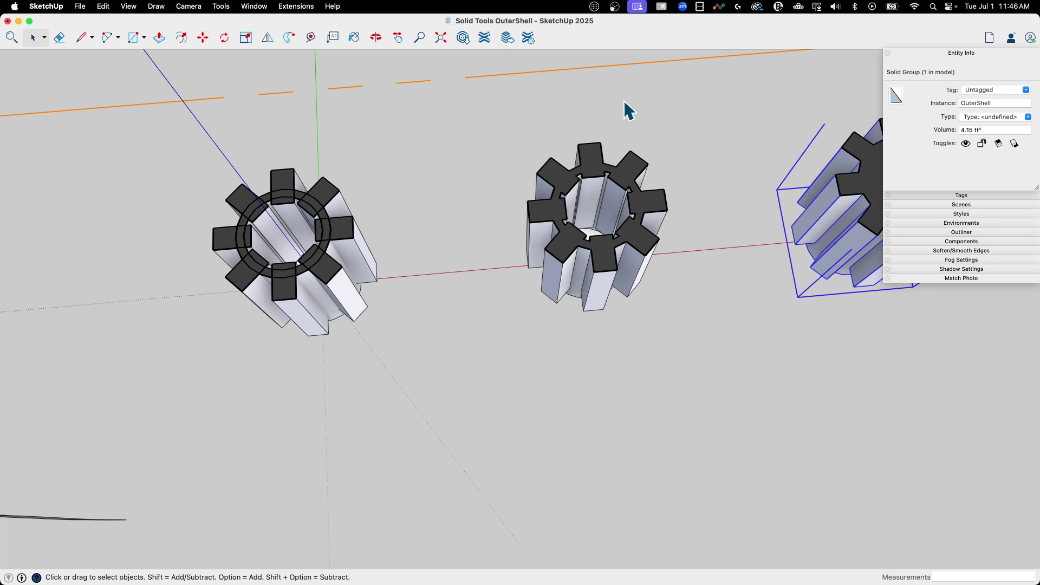
pyautogui.scroll(-3, 369, 254)
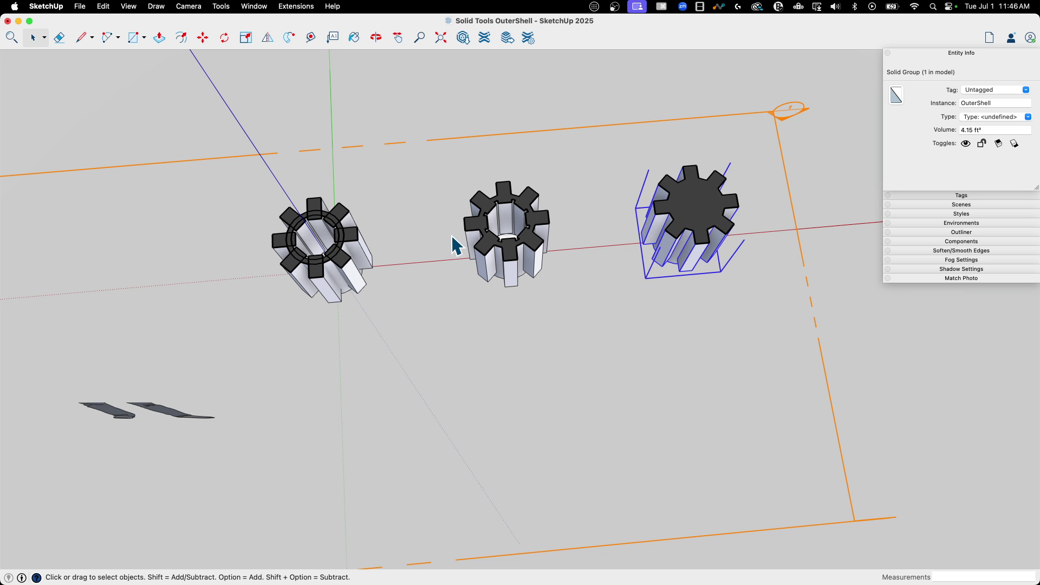
pyautogui.moveTo(577, 301); pyautogui.dragTo(446, 251, button='middle')
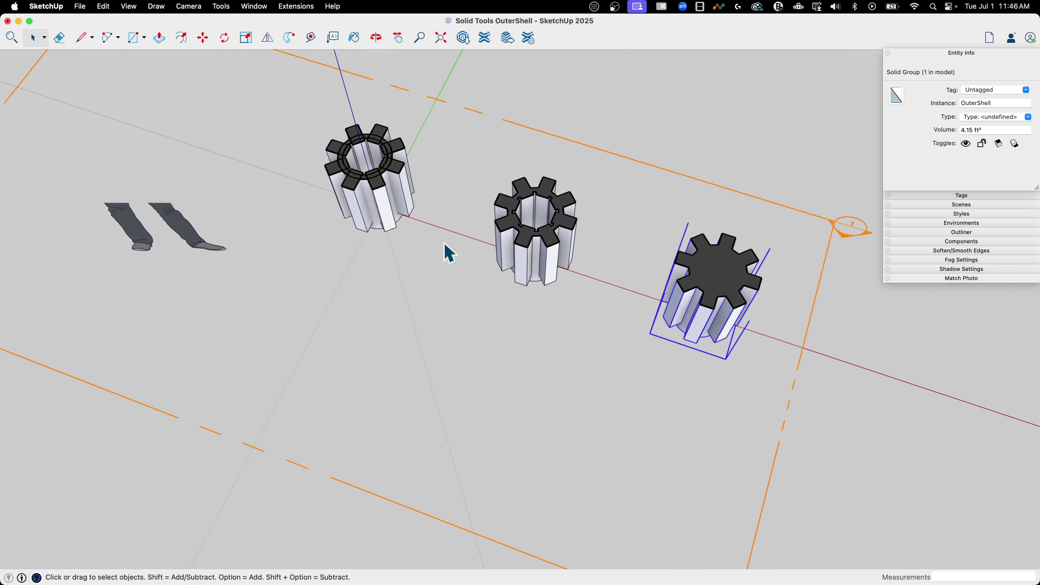
pyautogui.scroll(6, 527, 213)
pyautogui.moveTo(529, 214); pyautogui.dragTo(602, 380, button='middle')
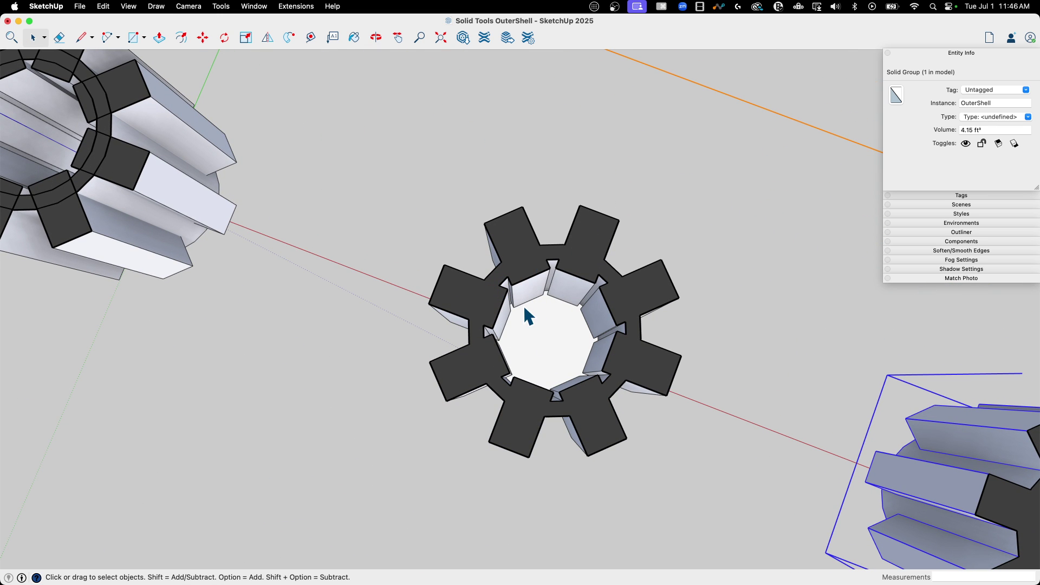
pyautogui.scroll(-3, 525, 176)
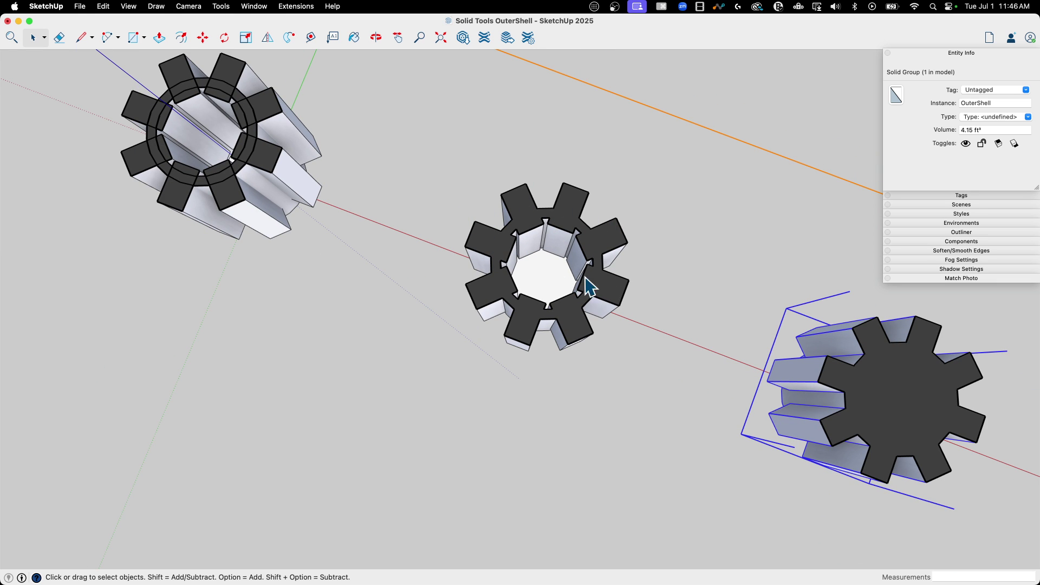
pyautogui.scroll(-5, 530, 227)
pyautogui.moveTo(561, 374); pyautogui.dragTo(602, 113, button='middle')
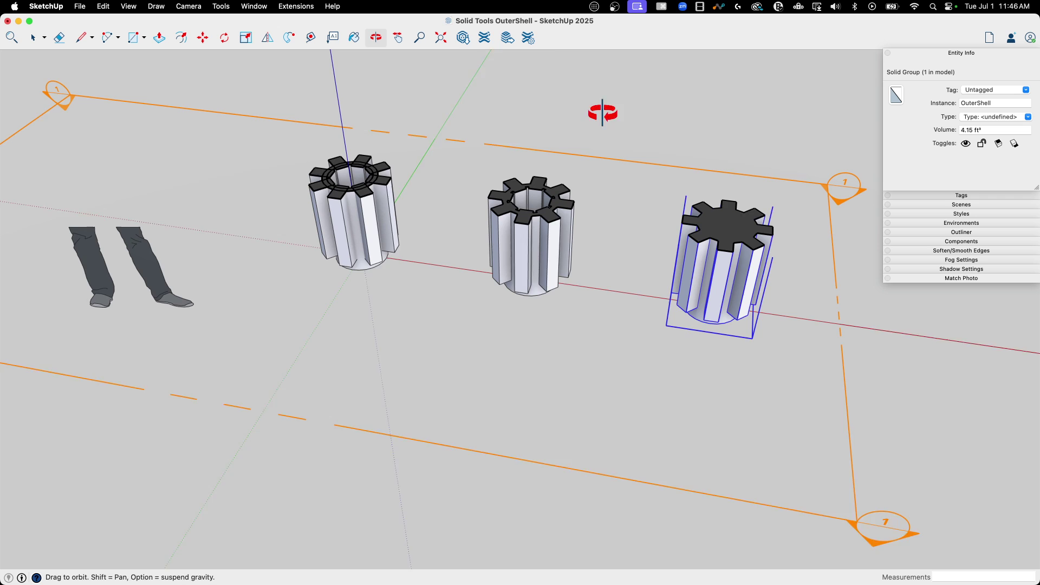
# - Delete the Section 1 plane so all three gears appear whole
pyautogui.press('space')
pyautogui.click(785, 174)
pyautogui.press('Delete')
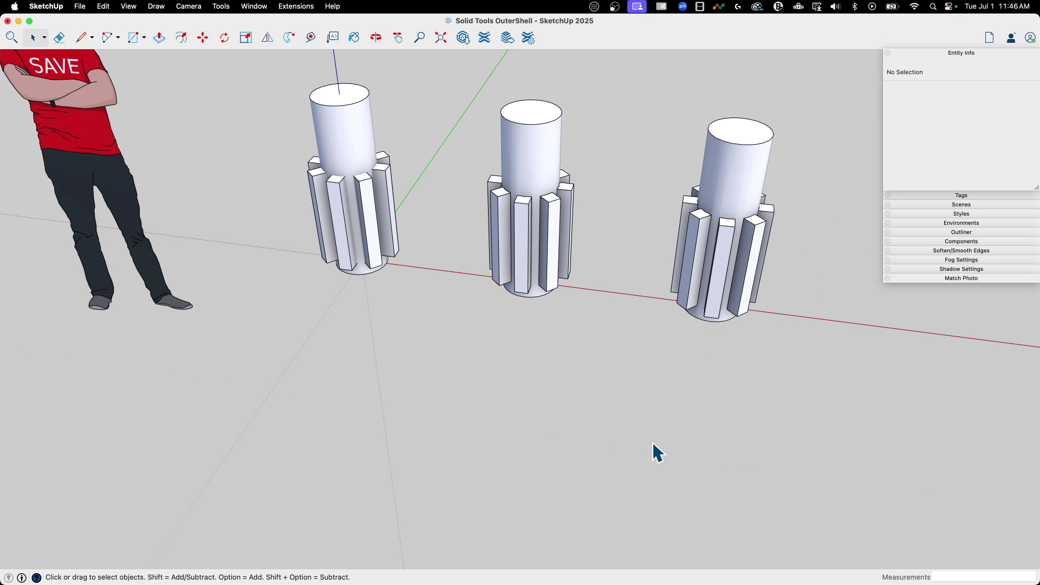
pyautogui.moveTo(655, 453); pyautogui.dragTo(508, 286, button='middle')
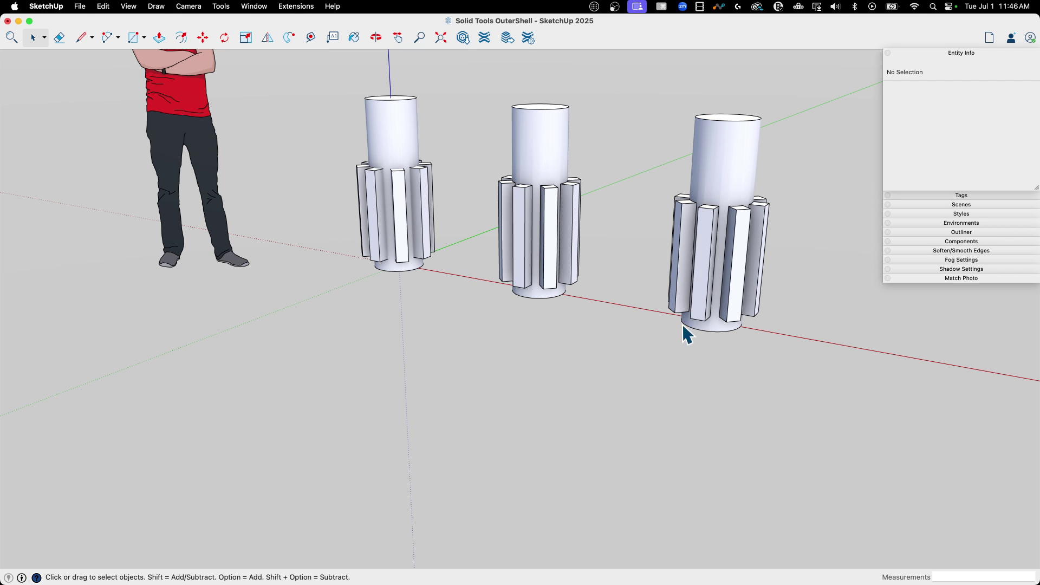
# - Enter the right OuterShell gear and select all its geometry, showing 226 entities
pyautogui.click(704, 195)
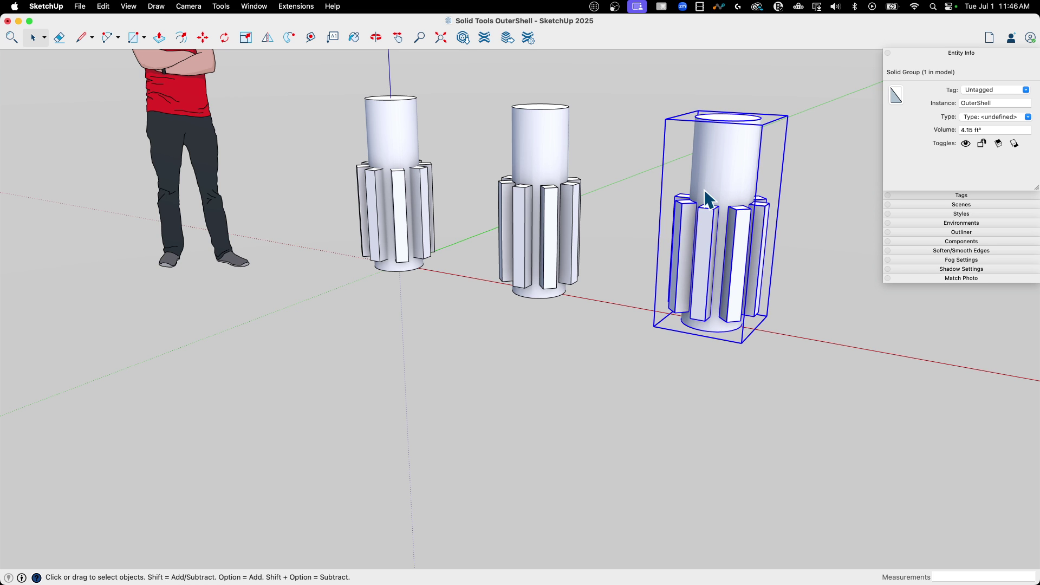
pyautogui.doubleClick(734, 178)
pyautogui.moveTo(618, 51); pyautogui.dragTo(816, 436)
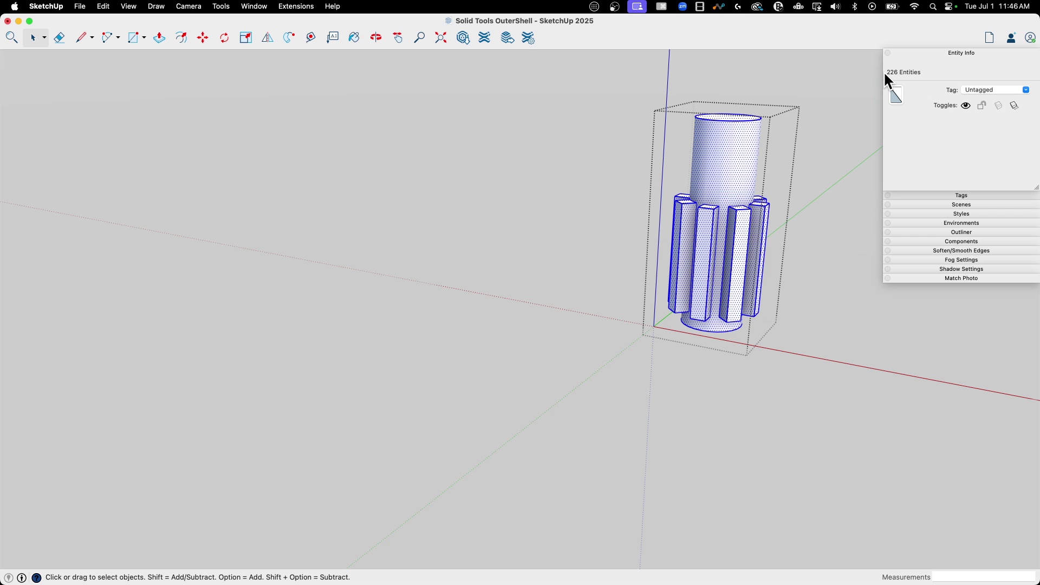
pyautogui.click(821, 222)
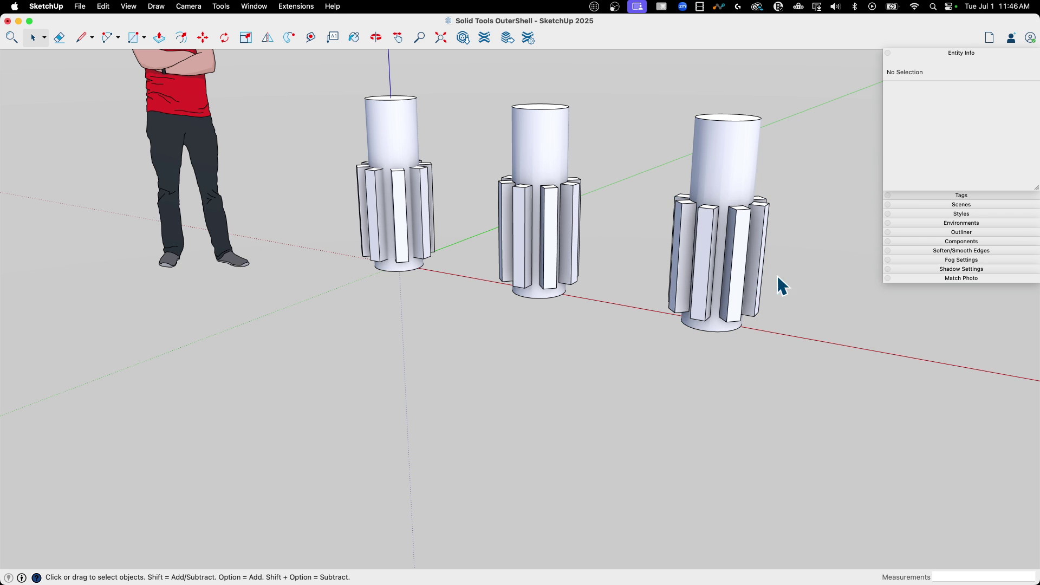
# - Enter the middle Union gear and select its geometry (500 entities), then reselect the gears
pyautogui.doubleClick(557, 251)
pyautogui.moveTo(643, 341); pyautogui.dragTo(643, 341)
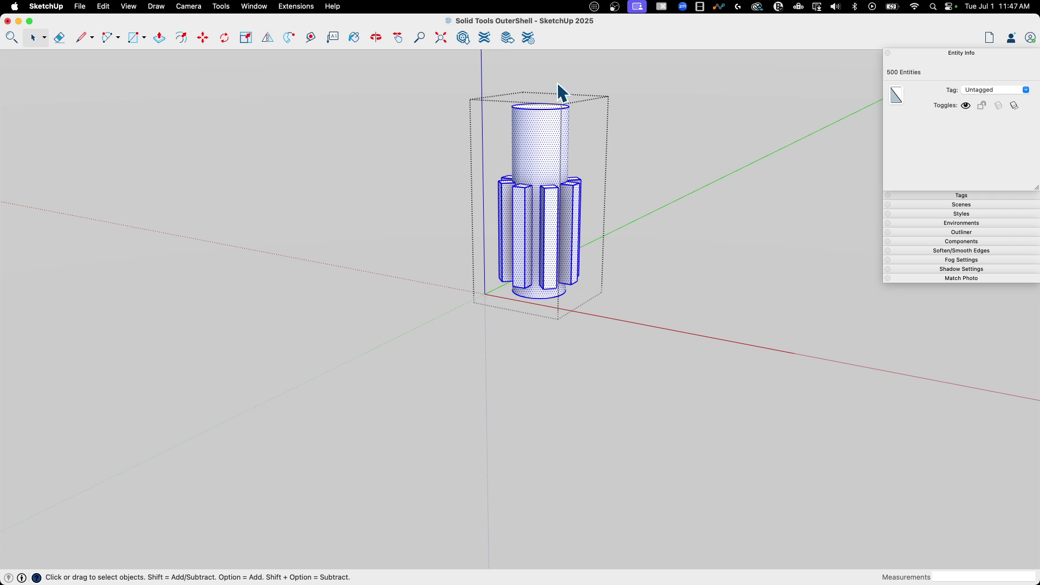
pyautogui.click(640, 98)
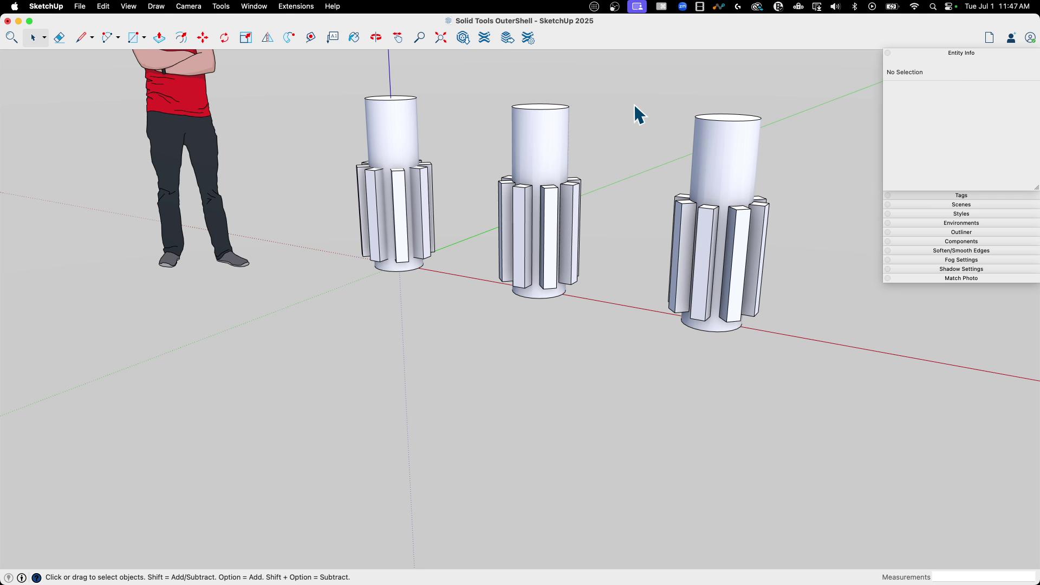
pyautogui.scroll(10, 680, 216)
pyautogui.click(744, 240)
pyautogui.scroll(-10, 743, 236)
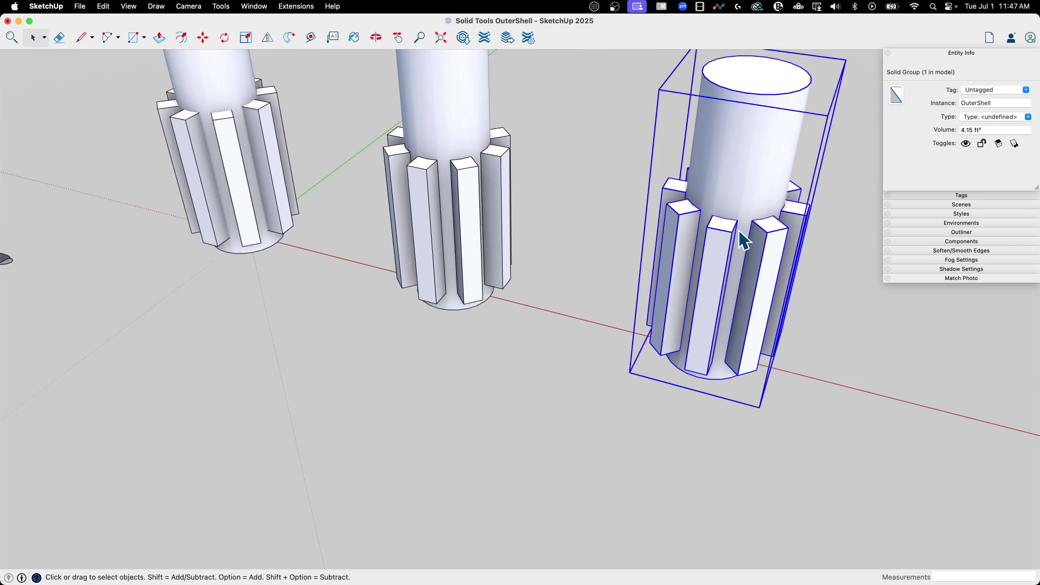
pyautogui.click(603, 200)
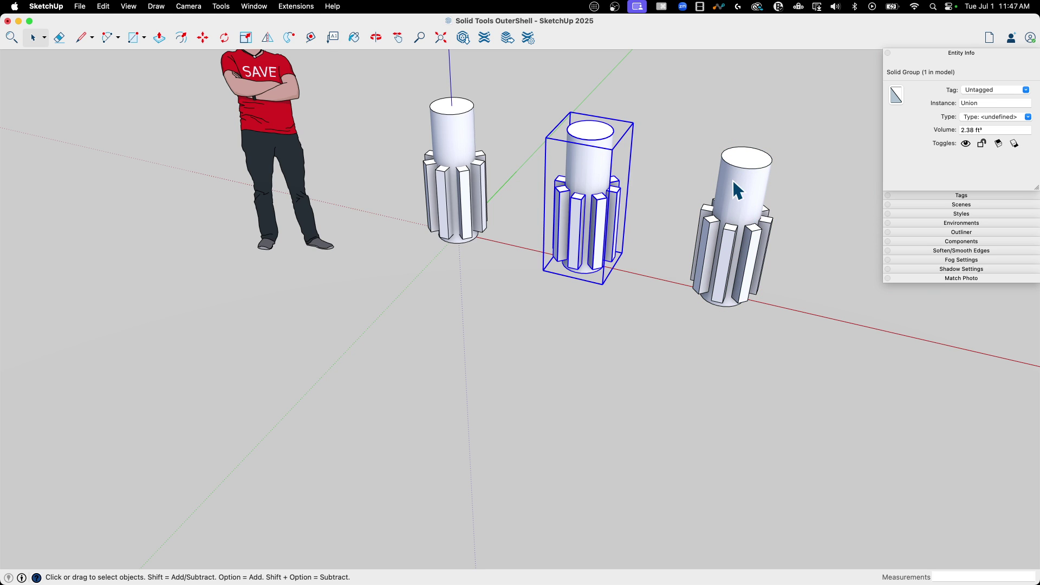